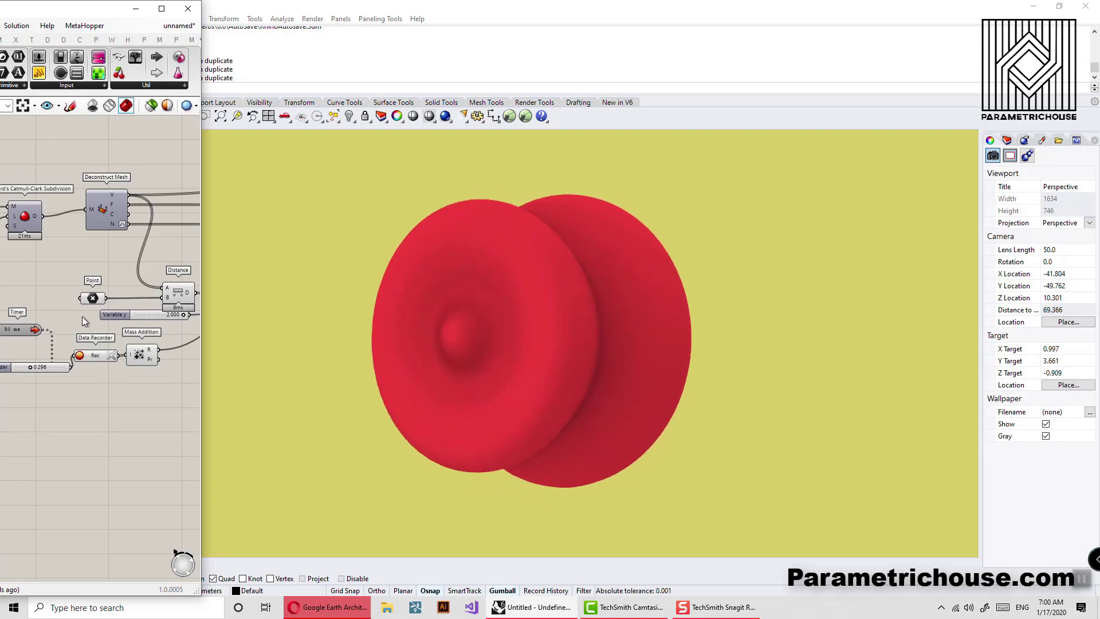
# Raise the Variable y slider to about 3.94 to deepen the mesh deformation
pyautogui.doubleClick(115, 314)
pyautogui.moveTo(141, 314); pyautogui.dragTo(142, 314)
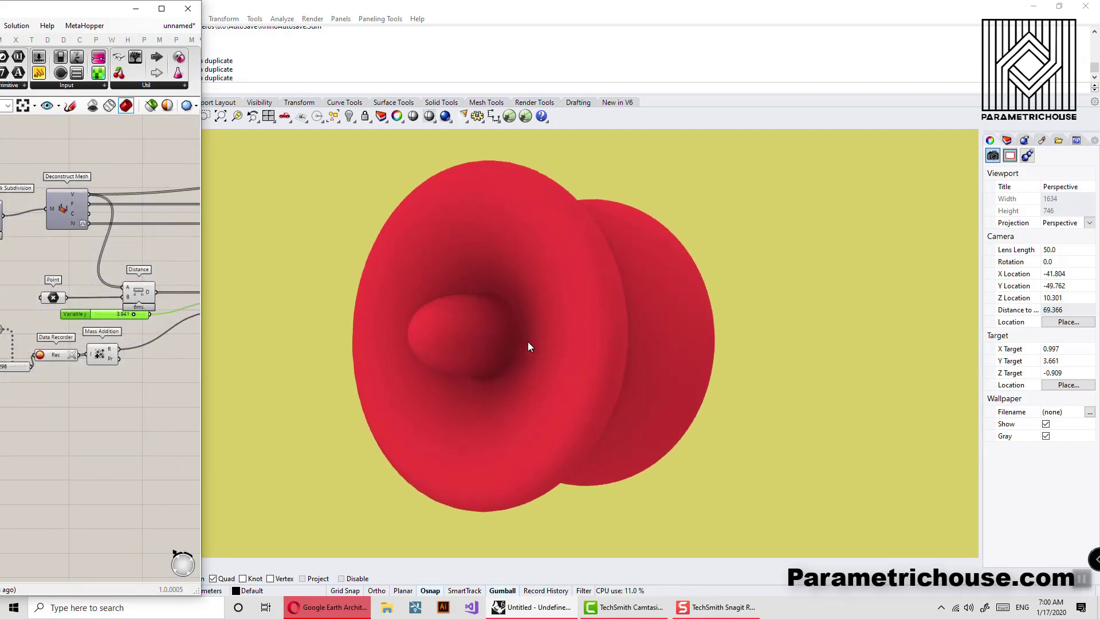
# Set the Perspective camera's lens length to 200 and readjust the Variable y slider
pyautogui.moveTo(559, 397); pyautogui.dragTo(619, 379, button='right')
pyautogui.click(1050, 250)
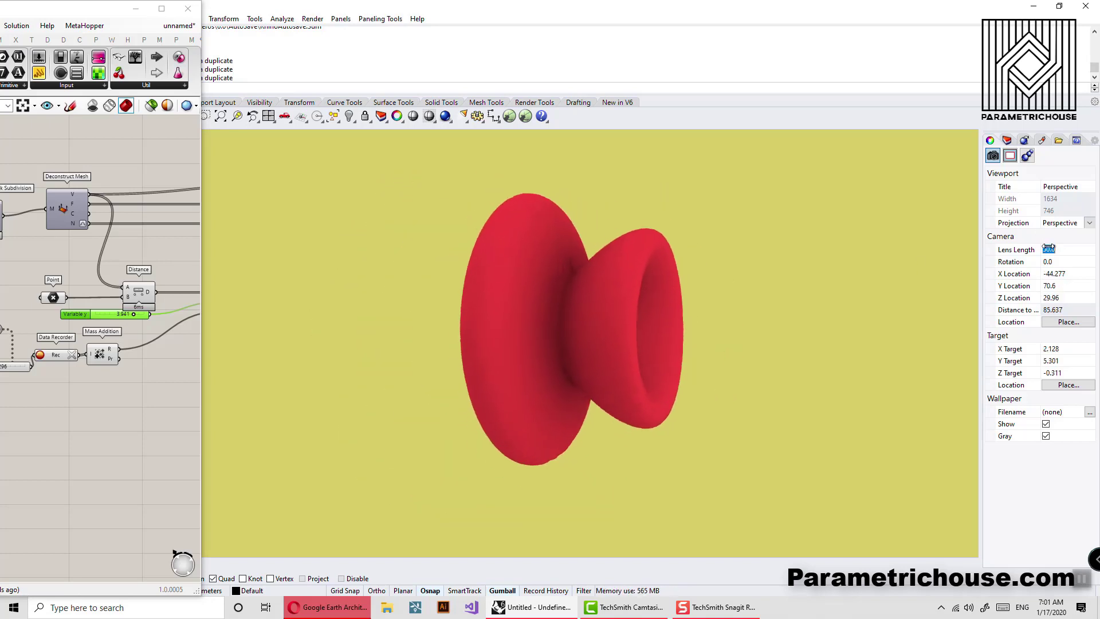
pyautogui.write('200')
pyautogui.press('Return')
pyautogui.scroll(-12, 665, 337)
pyautogui.moveTo(664, 337); pyautogui.dragTo(700, 357, button='right')
pyautogui.moveTo(132, 314); pyautogui.dragTo(272, 337)
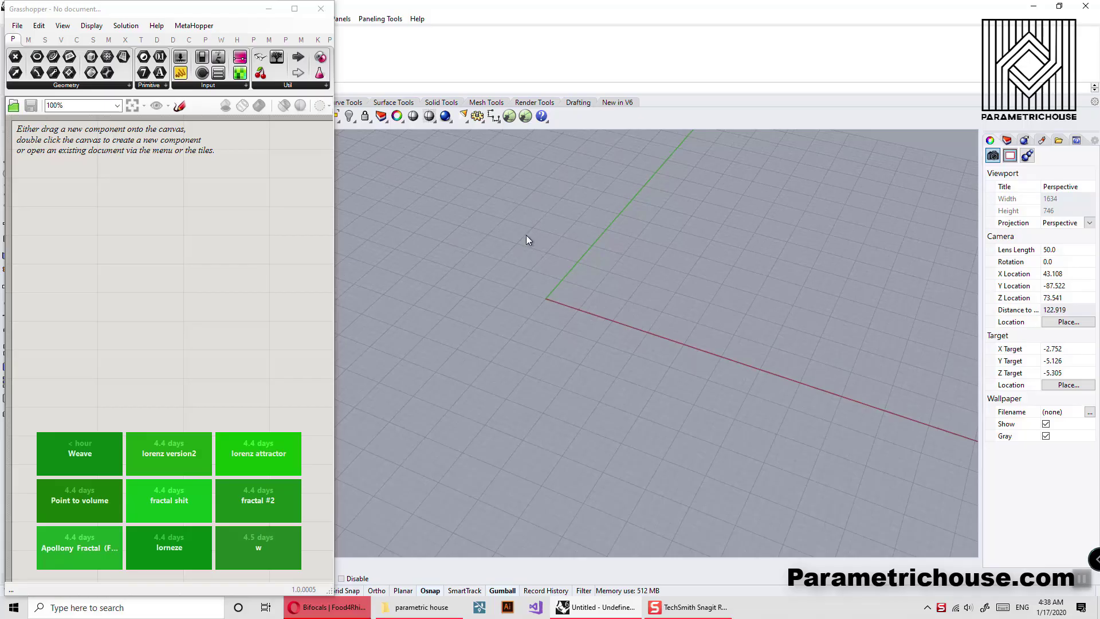
# Widen the Grasshopper window and place a Bifocals component near the upper-left corner of the empty canvas
pyautogui.moveTo(336, 216); pyautogui.dragTo(437, 217)
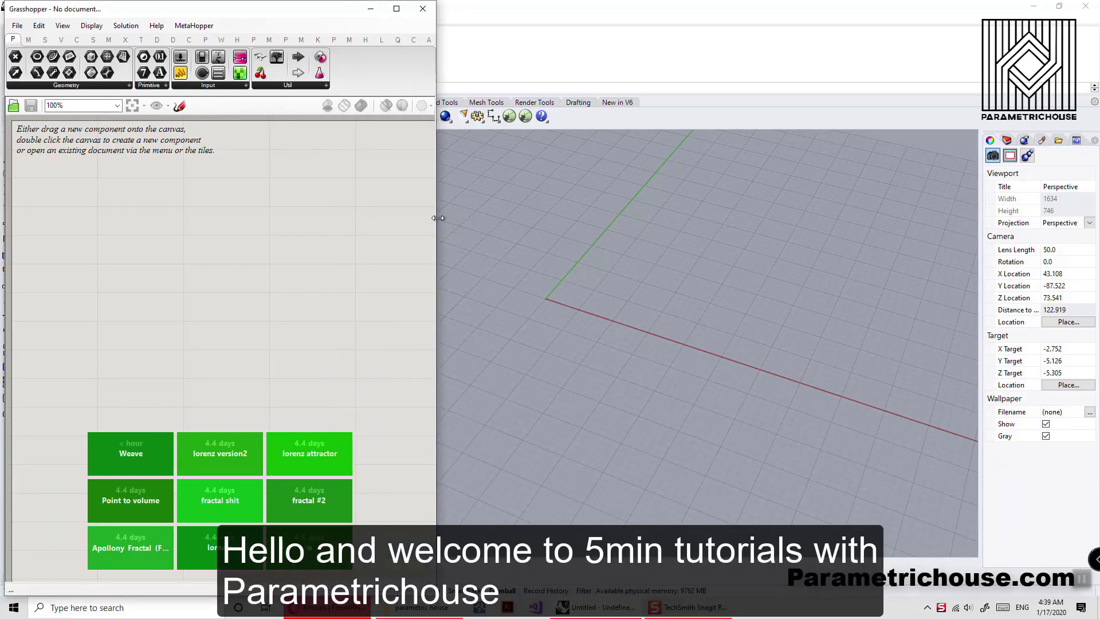
pyautogui.moveTo(259, 58); pyautogui.dragTo(177, 172)
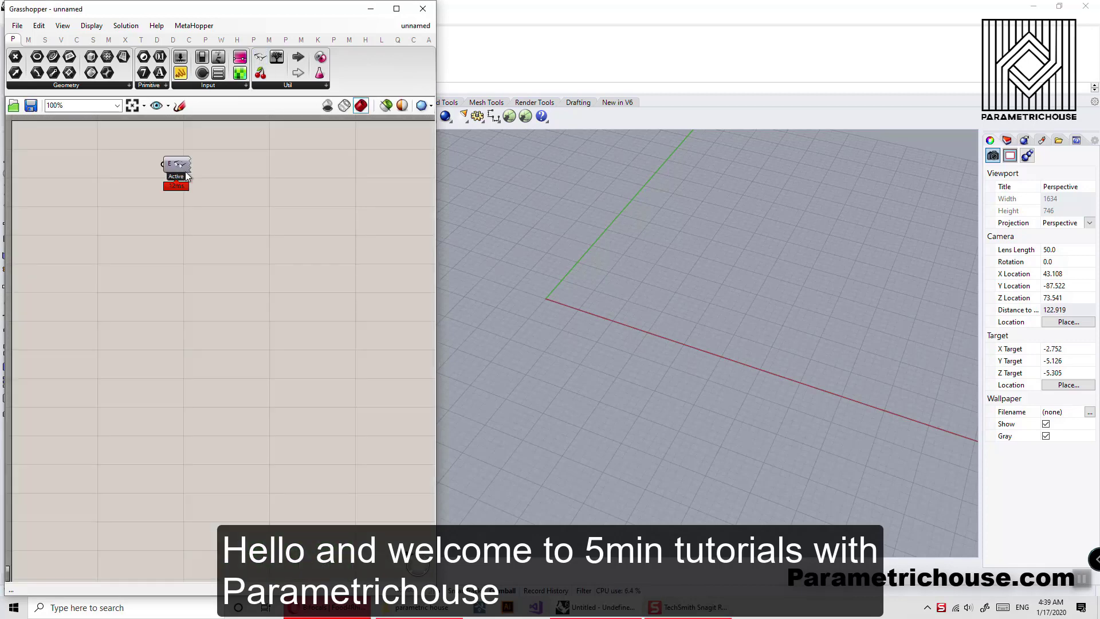
pyautogui.moveTo(218, 170); pyautogui.dragTo(290, 214, button='right')
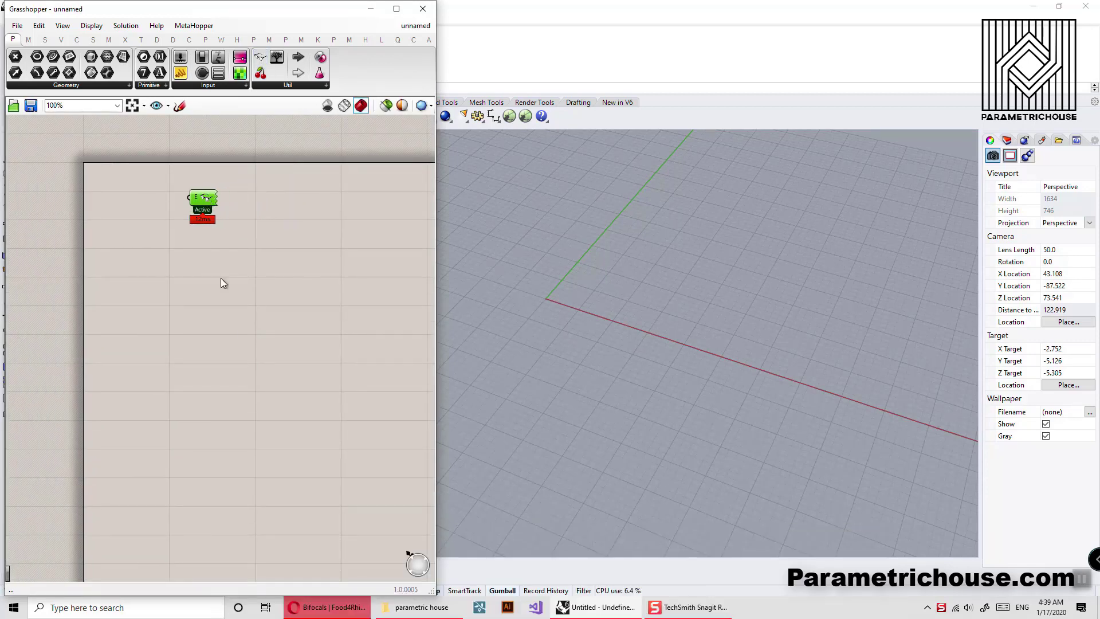
# Add a Mesh Sphere component below the Bifocals component to generate the base mesh
pyautogui.doubleClick(241, 330)
pyautogui.write('me')
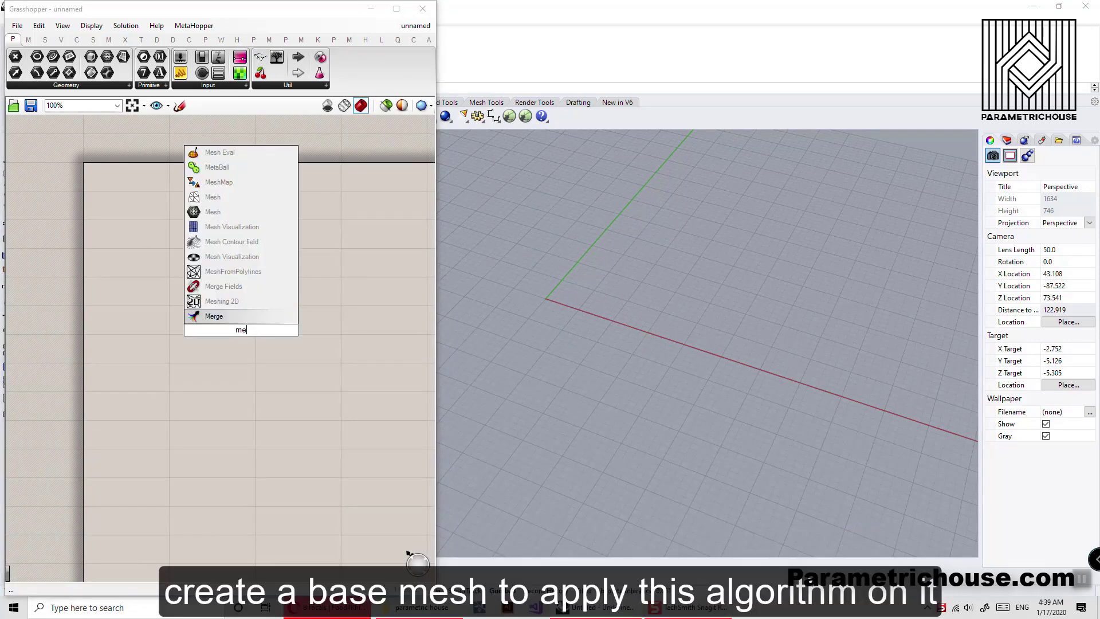
pyautogui.write('shsphere')
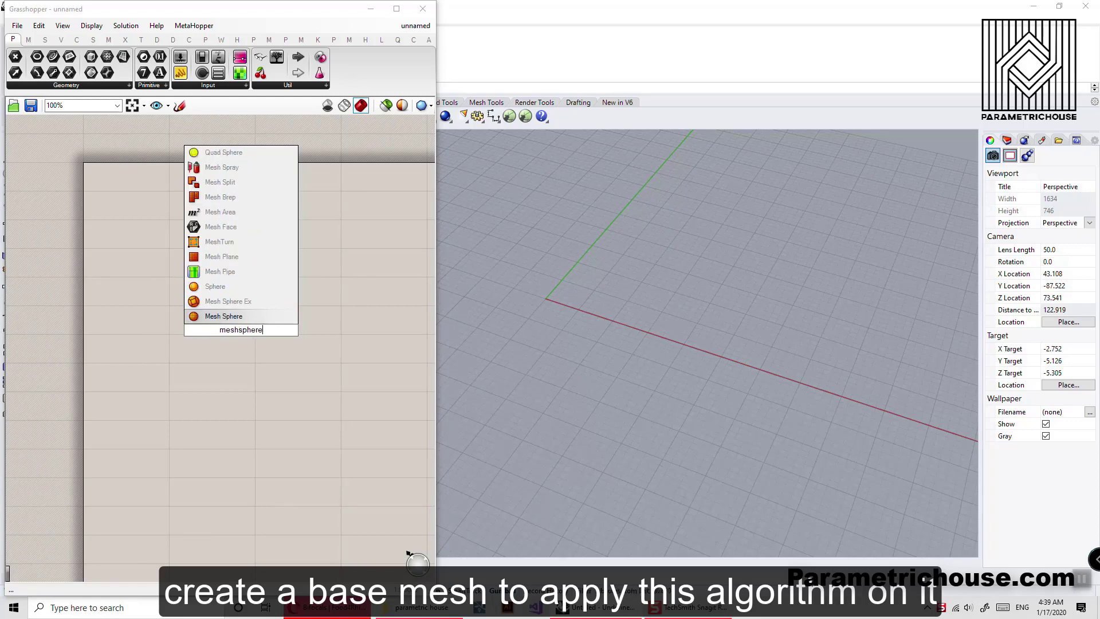
pyautogui.press('Return')
pyautogui.moveTo(582, 273)
pyautogui.keyDown('shift'); pyautogui.mouseDown(button='right')
pyautogui.moveTo(623, 345)
pyautogui.moveTo(645, 312)
pyautogui.mouseUp(button='right'); pyautogui.keyUp('shift')
# Add a Deconstruct Mesh component and connect the Mesh Sphere's M output to its M input
pyautogui.doubleClick(344, 326)
pyautogui.write('de')
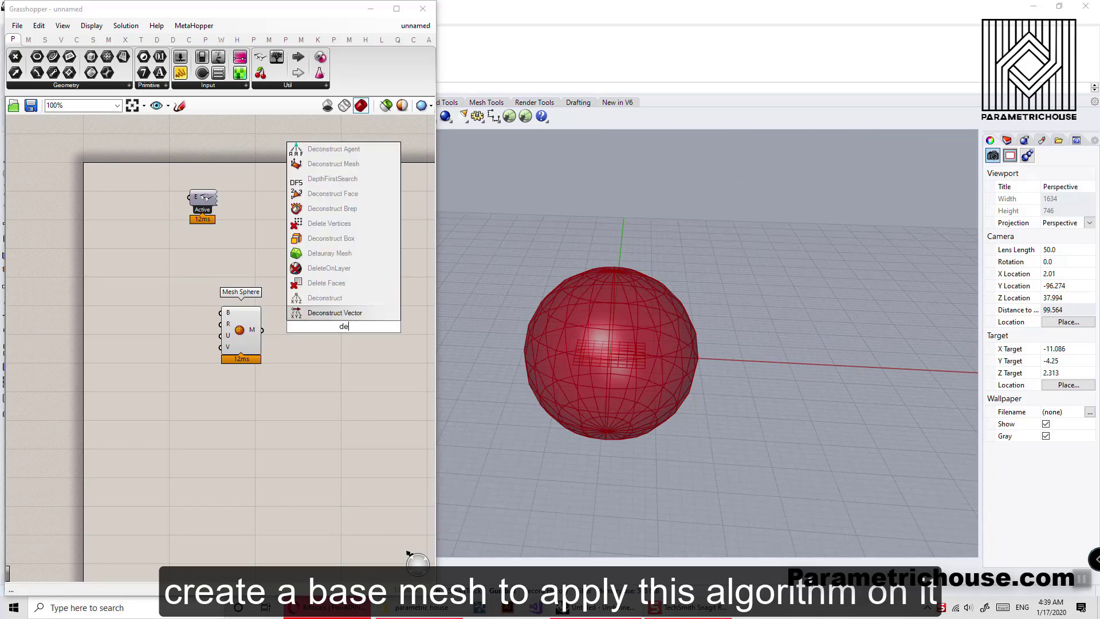
pyautogui.write('construct')
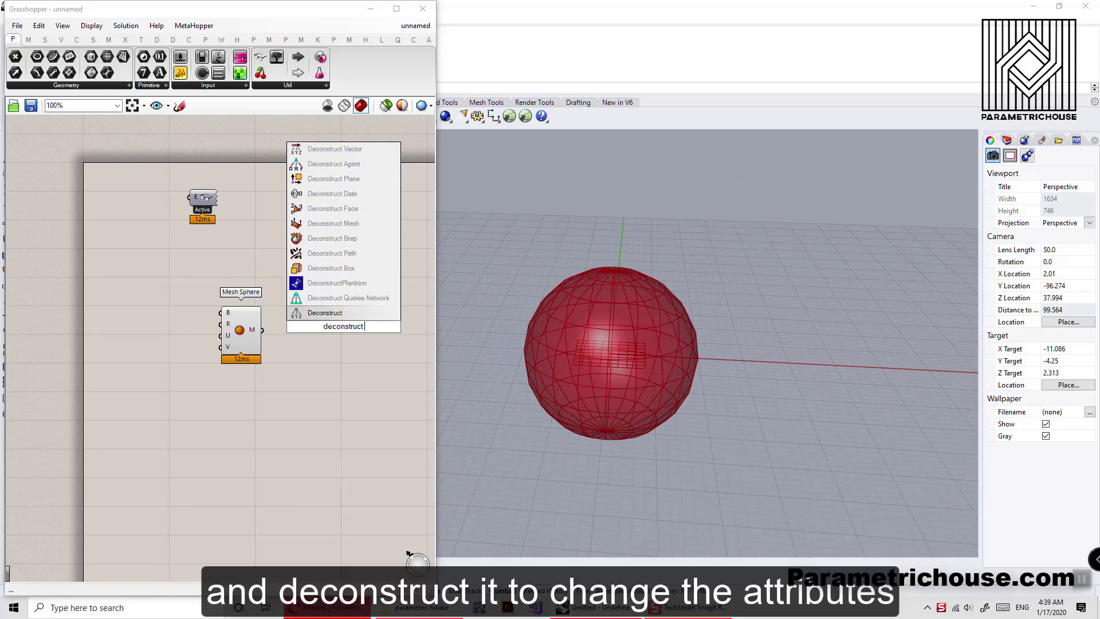
pyautogui.write(' mesh')
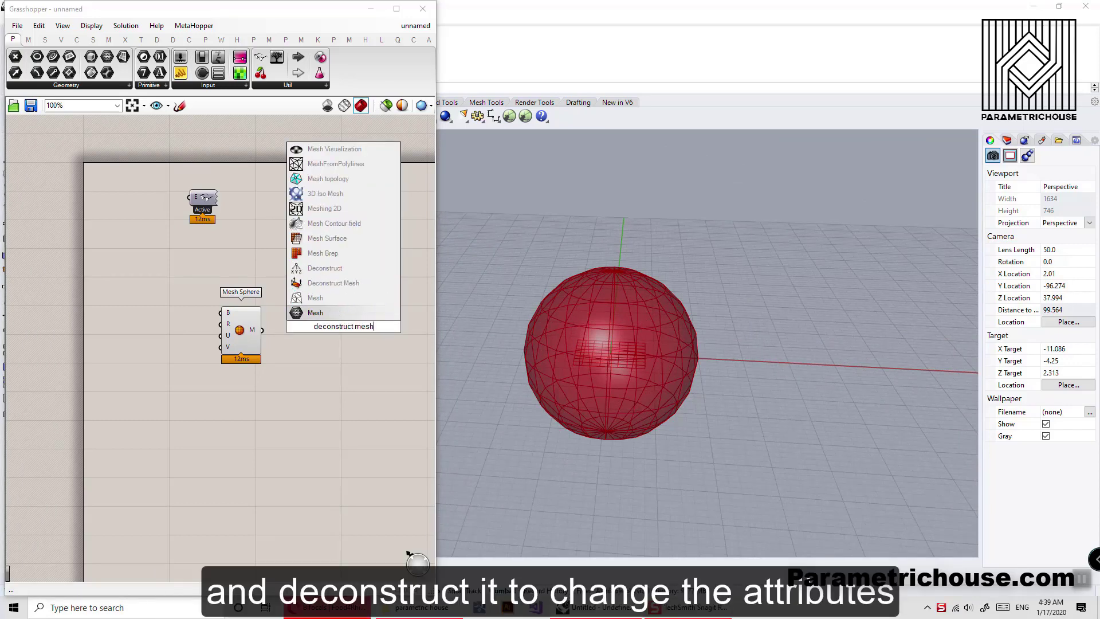
pyautogui.click(351, 284)
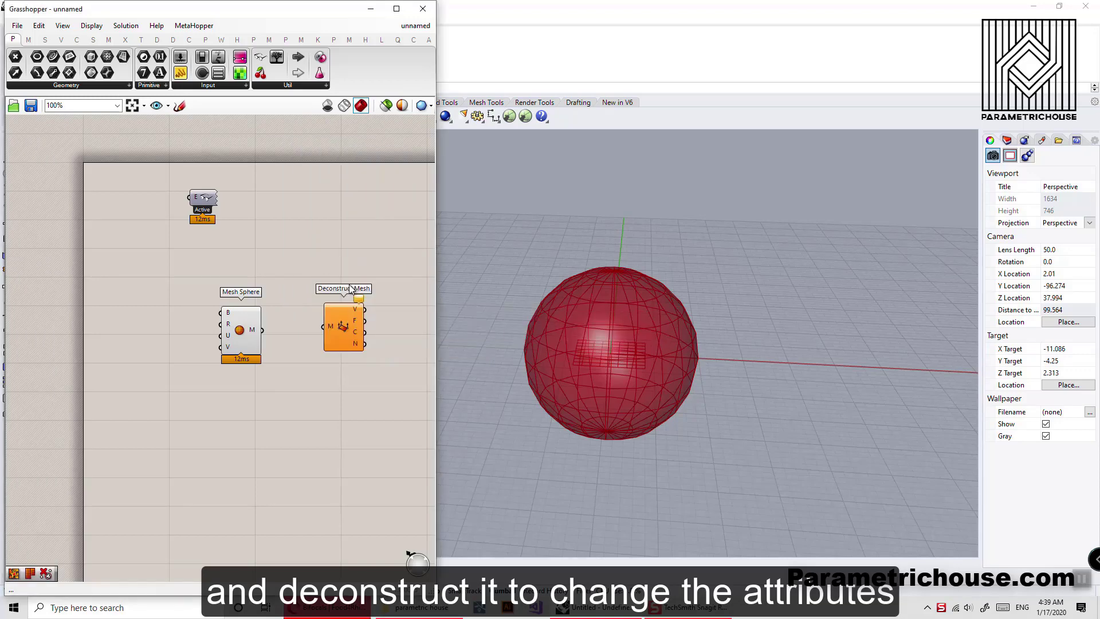
pyautogui.moveTo(263, 330); pyautogui.dragTo(323, 327)
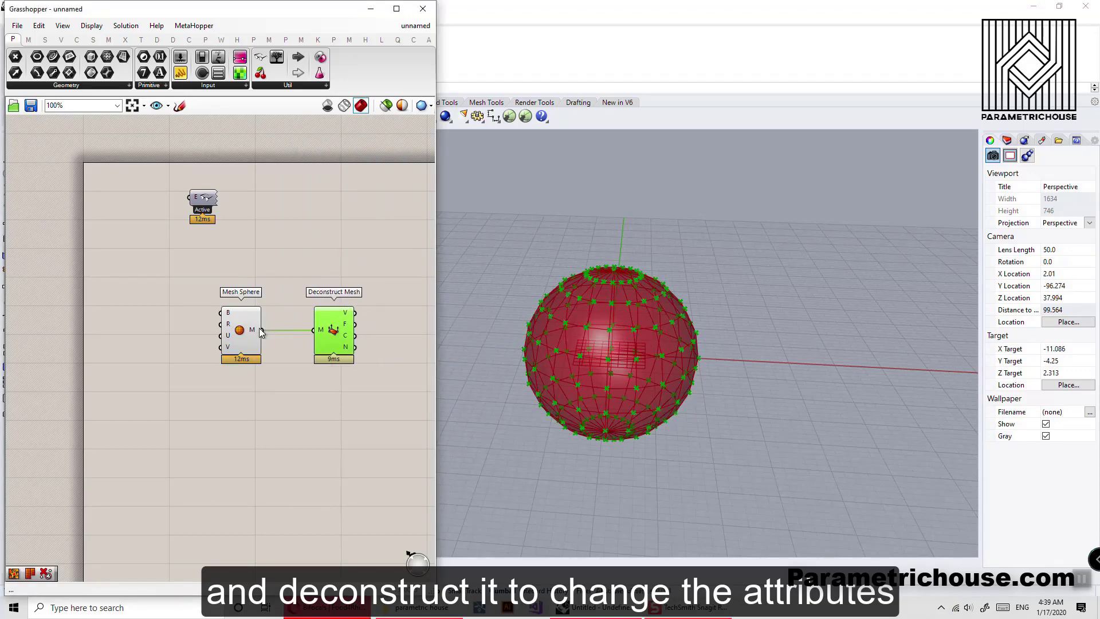
# Turn off the preview of the Mesh Sphere component
pyautogui.click(237, 329)
pyautogui.hotkey('ctrl', 'q')
pyautogui.moveTo(332, 327); pyautogui.dragTo(256, 325, button='right')
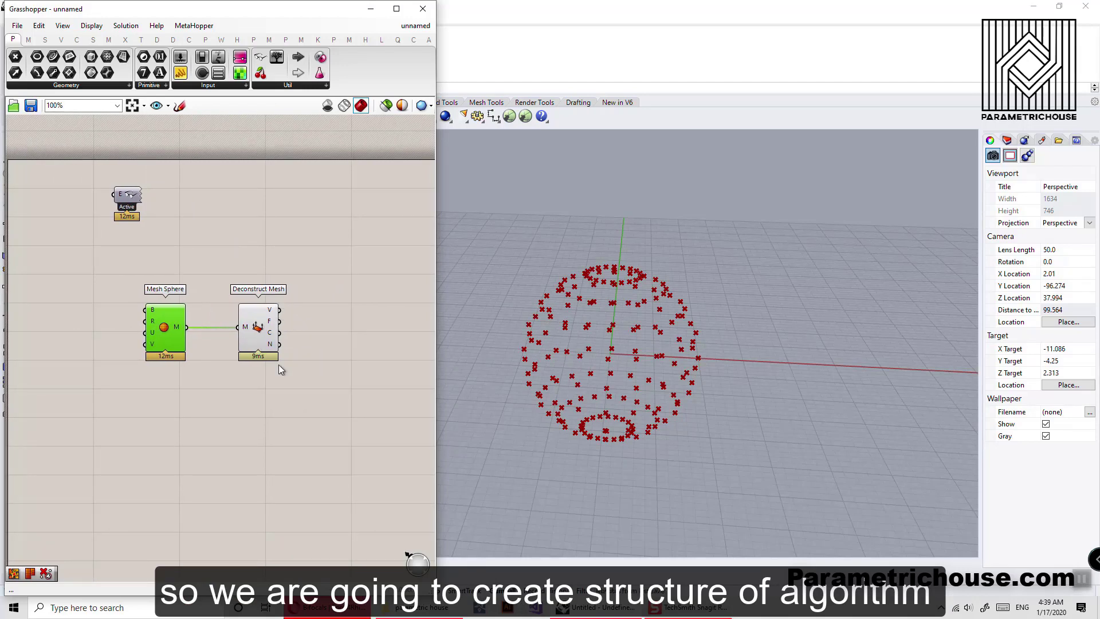
pyautogui.moveTo(301, 365); pyautogui.dragTo(279, 357, button='right')
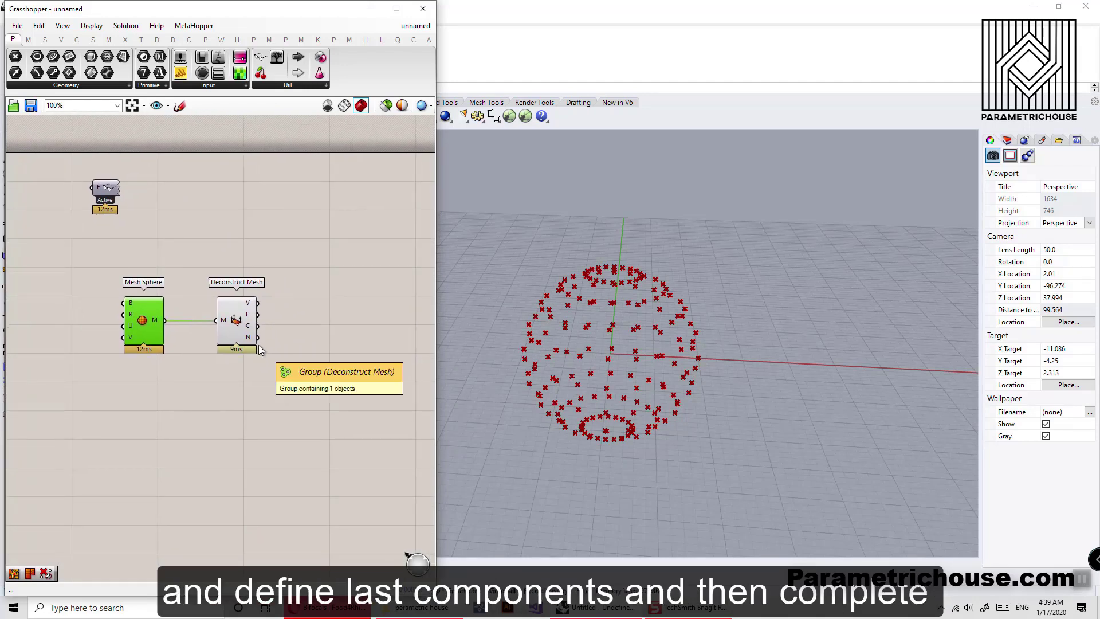
# Add a Move component and connect the Deconstruct Mesh vertices (V) to its geometry (G) input
pyautogui.doubleClick(366, 299)
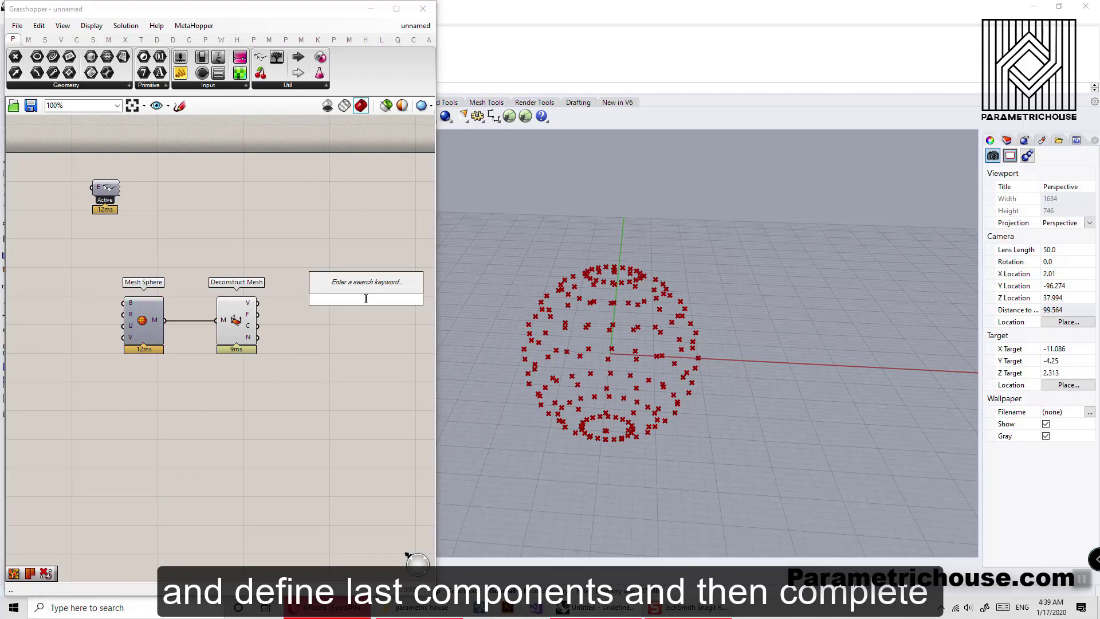
pyautogui.write('move')
pyautogui.press('Return')
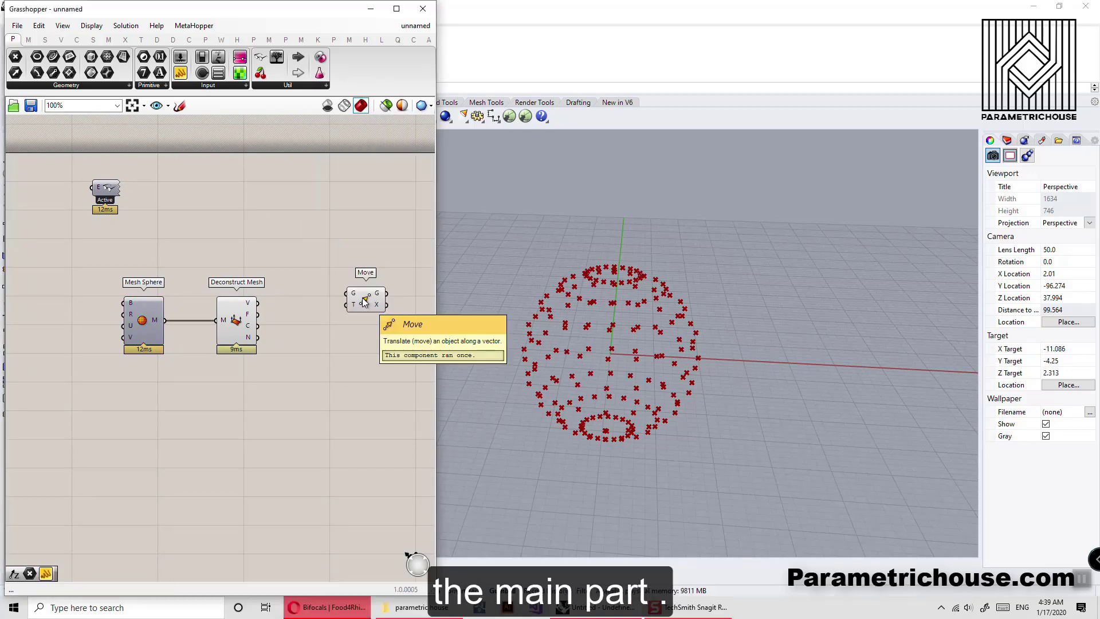
pyautogui.moveTo(364, 301); pyautogui.dragTo(410, 316)
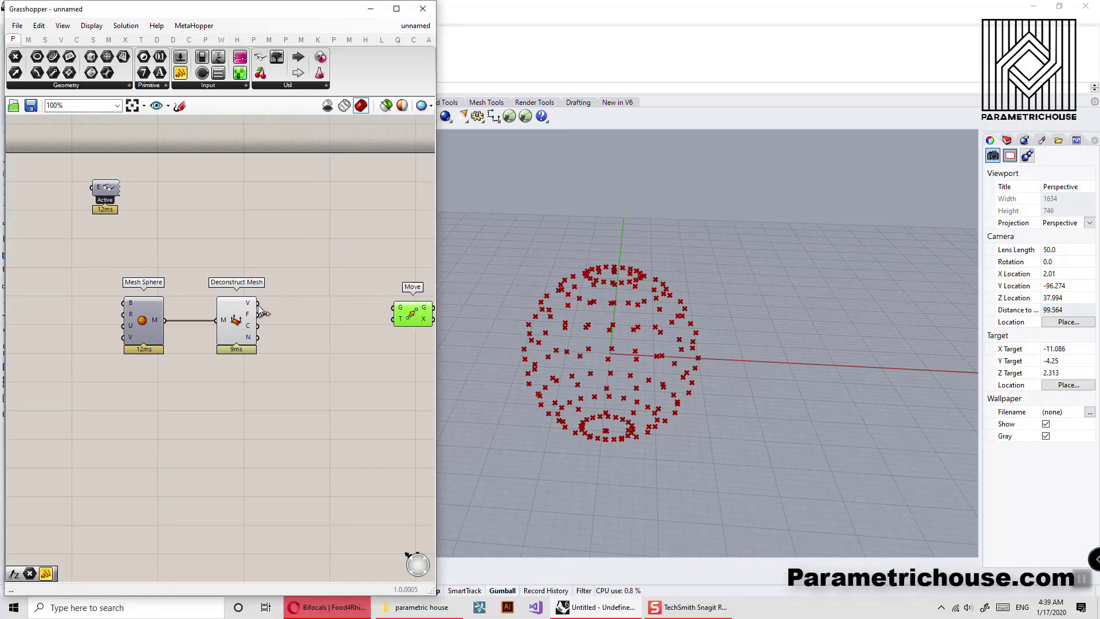
pyautogui.moveTo(257, 303); pyautogui.dragTo(401, 308)
pyautogui.moveTo(412, 308); pyautogui.dragTo(308, 299, button='right')
pyautogui.scroll(-1, 308, 299)
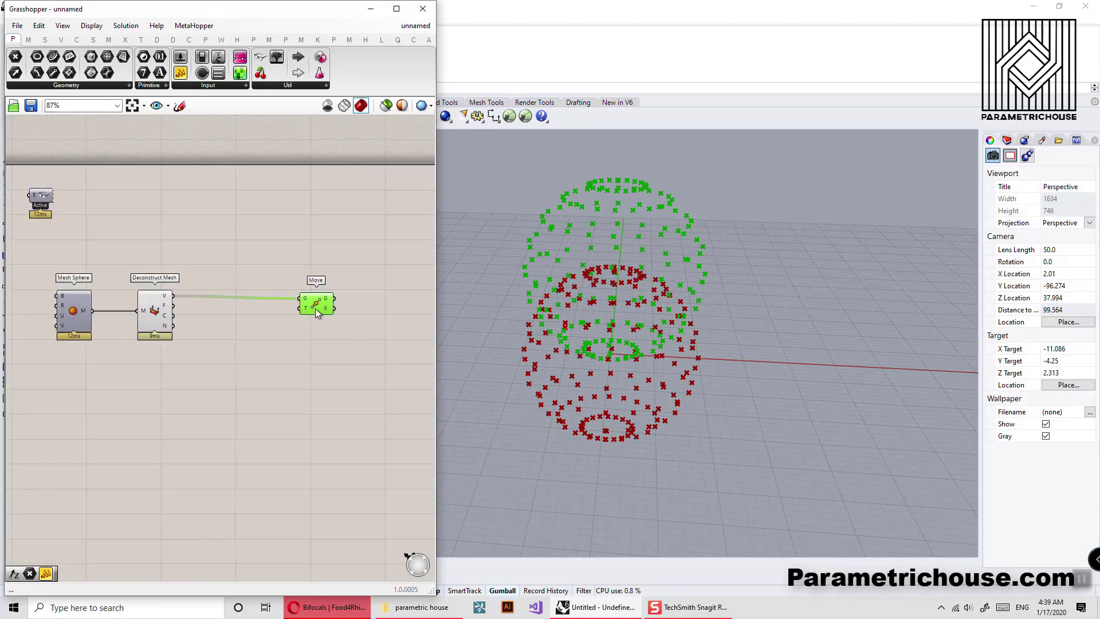
# Turn off the preview of the Move component
pyautogui.moveTo(315, 308); pyautogui.dragTo(323, 306)
pyautogui.hotkey('ctrl', 'q')
pyautogui.moveTo(361, 297); pyautogui.dragTo(330, 298, button='right')
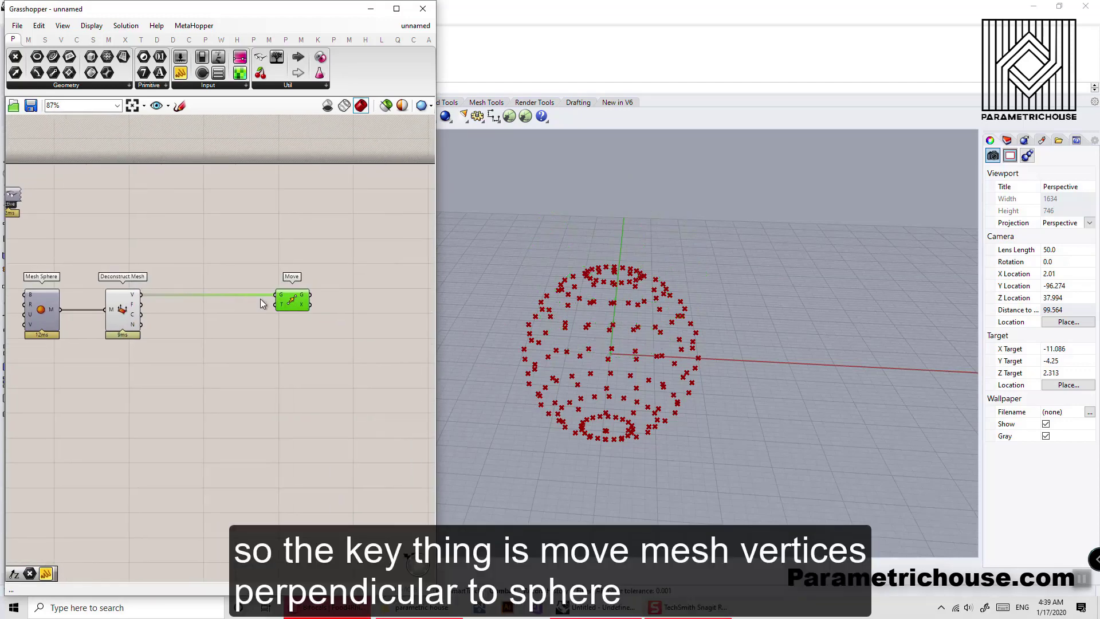
# Add a Construct Mesh component, feeding V from Move's G output and F from the Deconstruct Mesh faces
pyautogui.doubleClick(347, 305)
pyautogui.write('construct mesh')
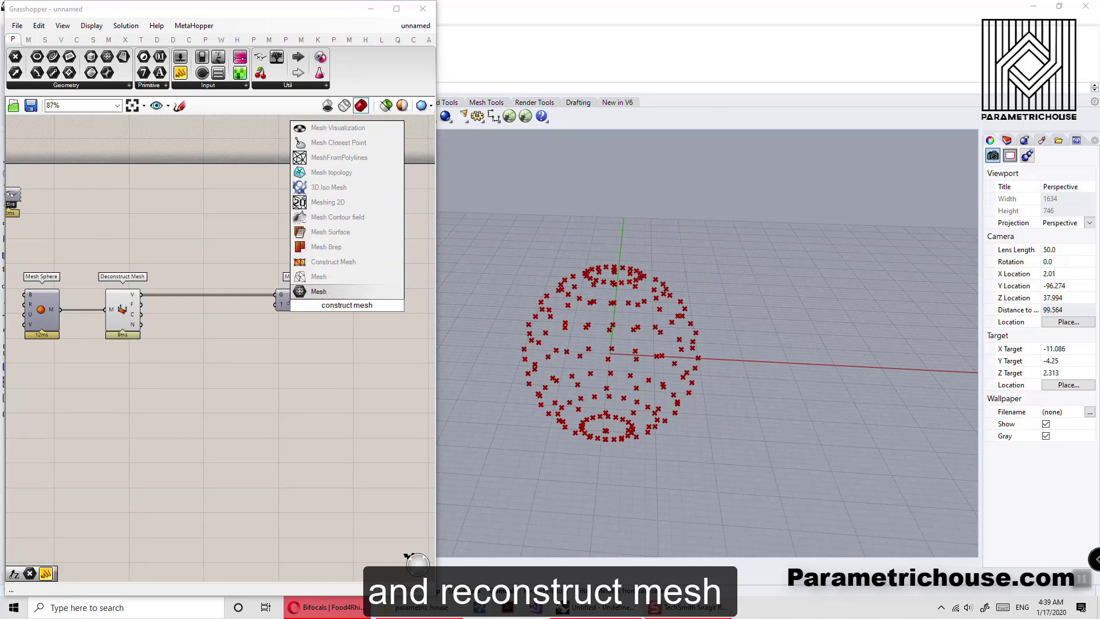
pyautogui.click(333, 261)
pyautogui.scroll(2, 356, 307)
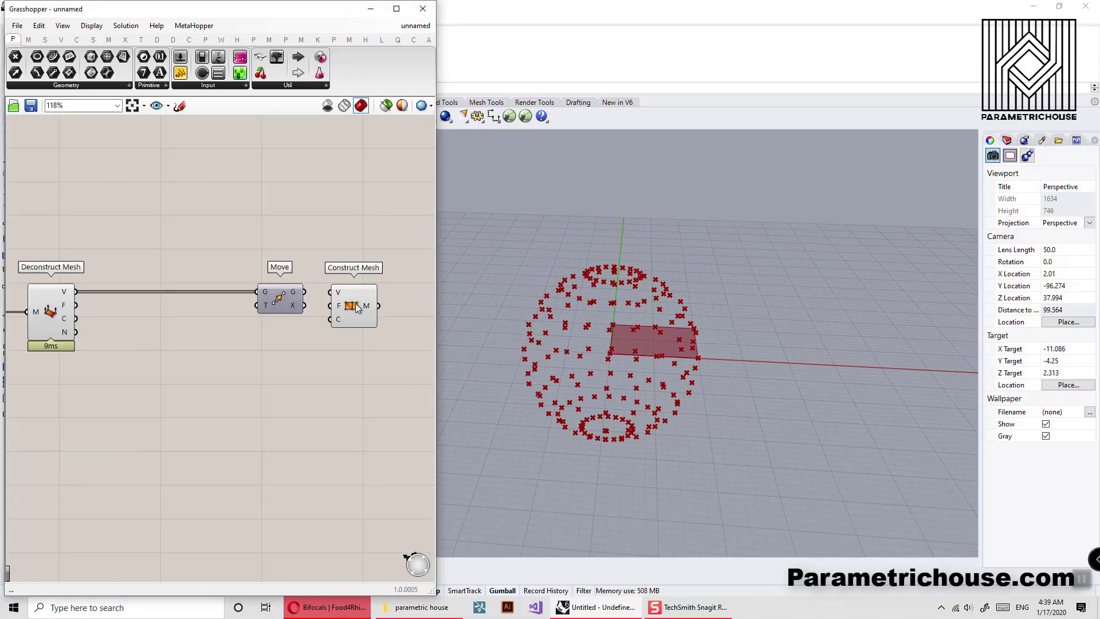
pyautogui.moveTo(356, 307); pyautogui.dragTo(360, 331)
pyautogui.moveTo(304, 292); pyautogui.dragTo(334, 315)
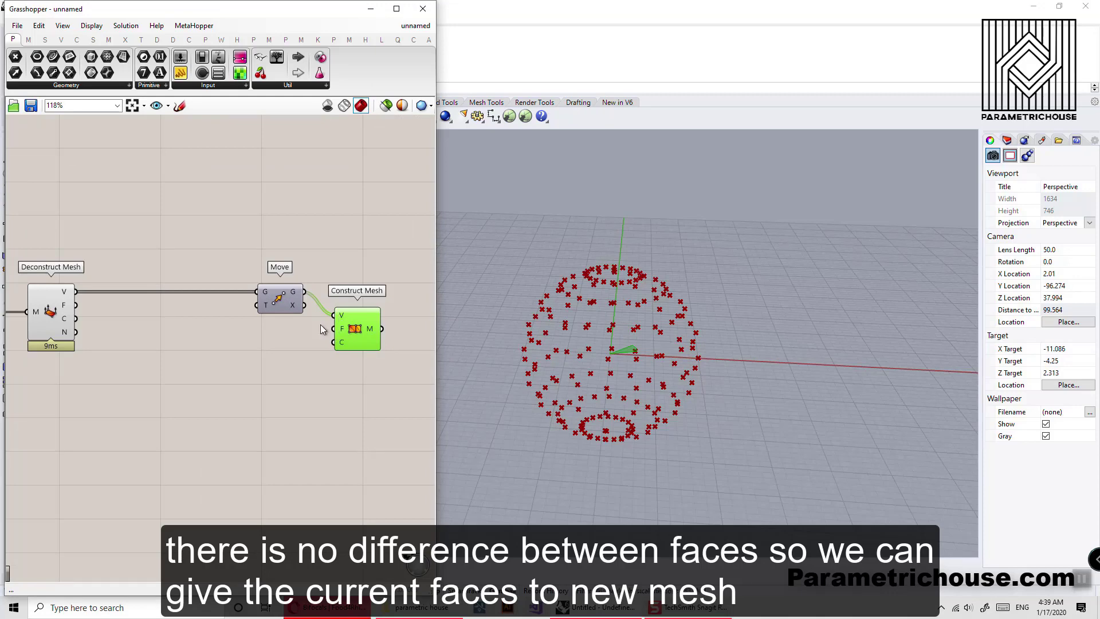
pyautogui.moveTo(77, 305); pyautogui.dragTo(379, 308)
pyautogui.scroll(-2, 373, 312)
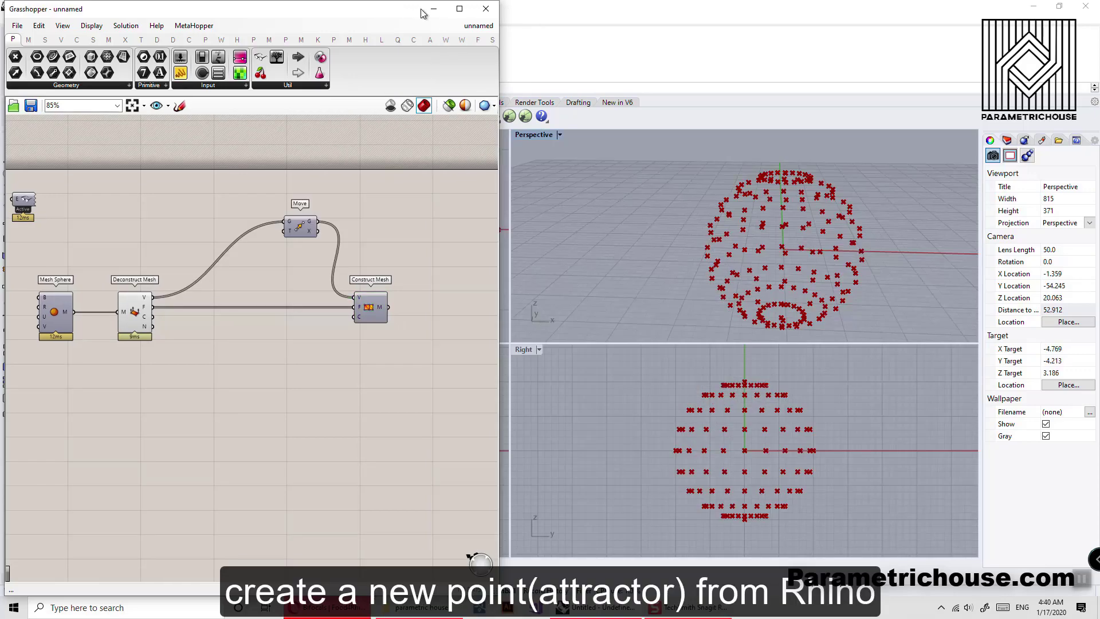
# Switch to Rhino, place a point at the sphere's far negative-X edge in the Top view, and return to Grasshopper
pyautogui.click(433, 9)
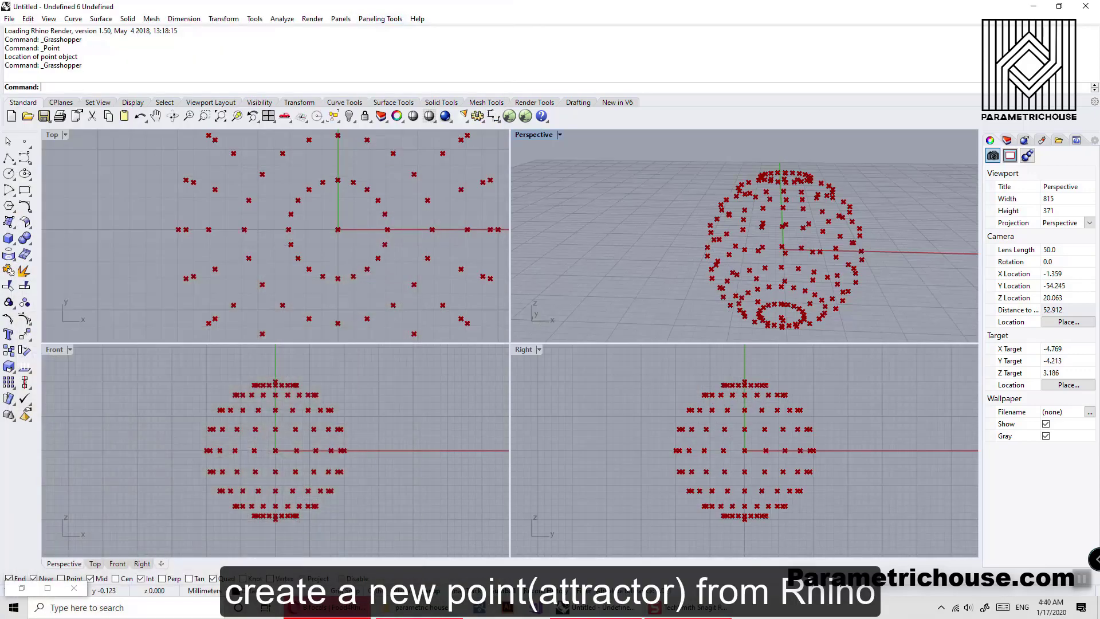
pyautogui.click(24, 140)
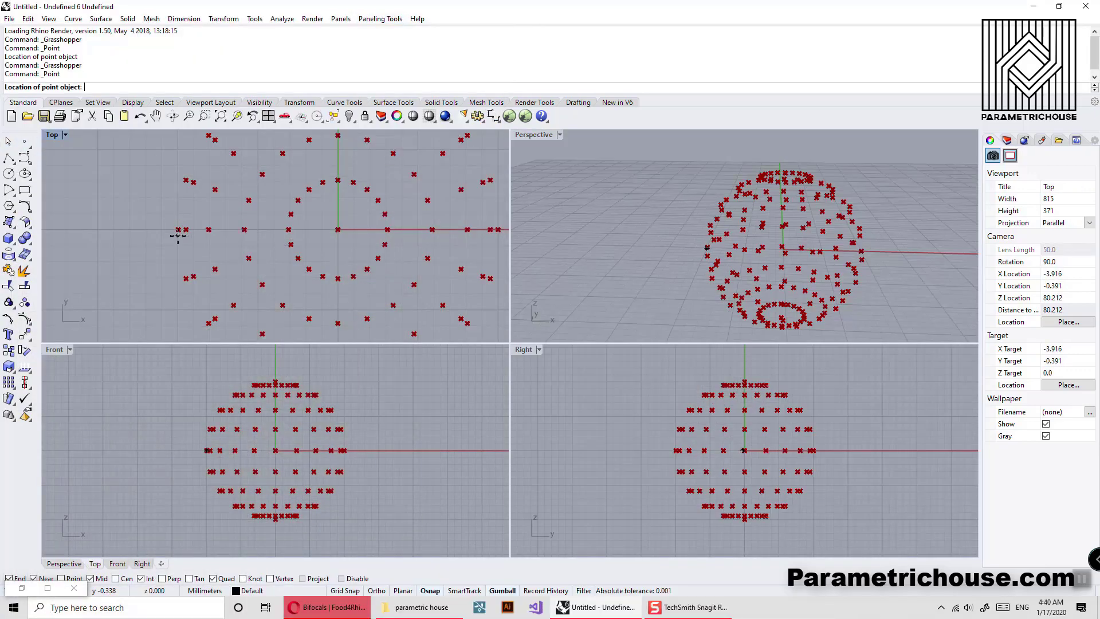
pyautogui.click(177, 232)
pyautogui.click(178, 235)
pyautogui.click(509, 117)
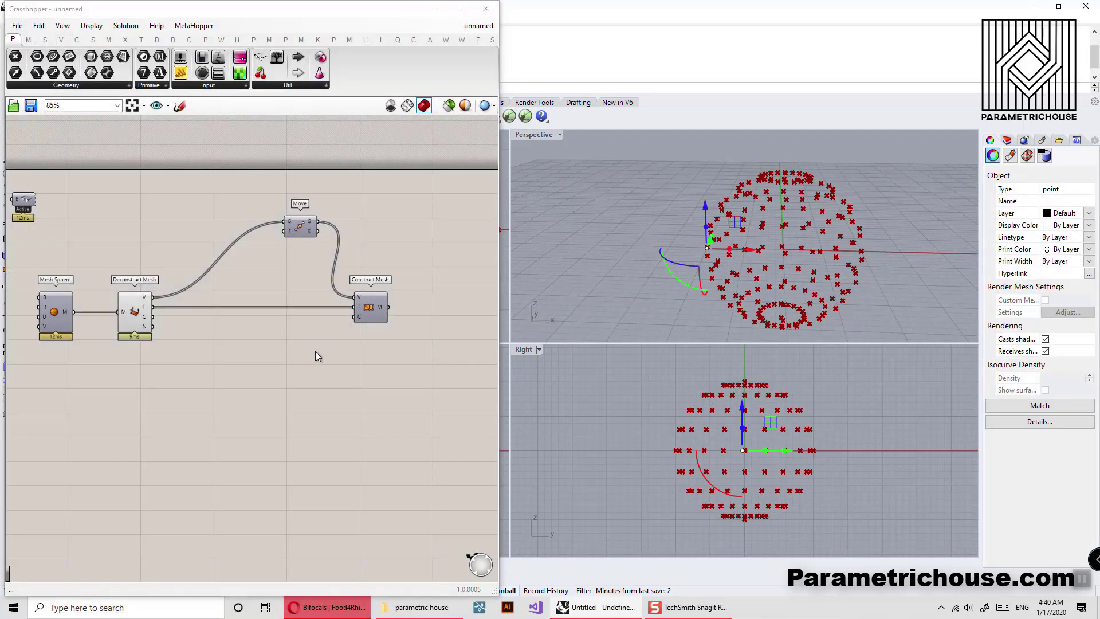
# Add a Point parameter referencing the Rhino attractor point and place it below Deconstruct Mesh
pyautogui.doubleClick(300, 366)
pyautogui.write('point')
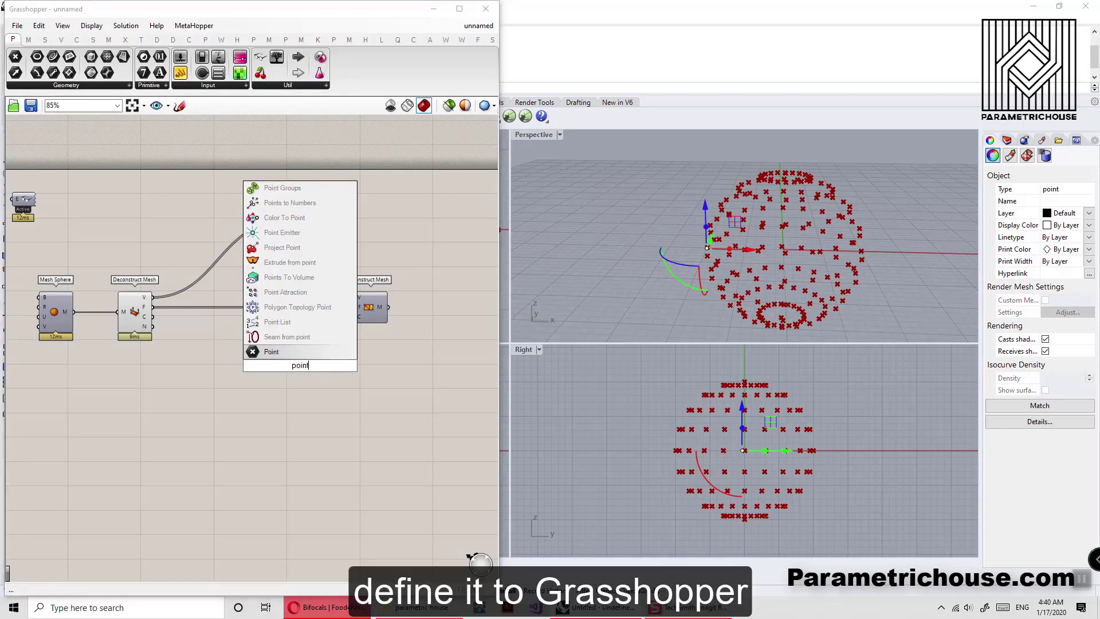
pyautogui.press('Return')
pyautogui.rightClick(303, 368)
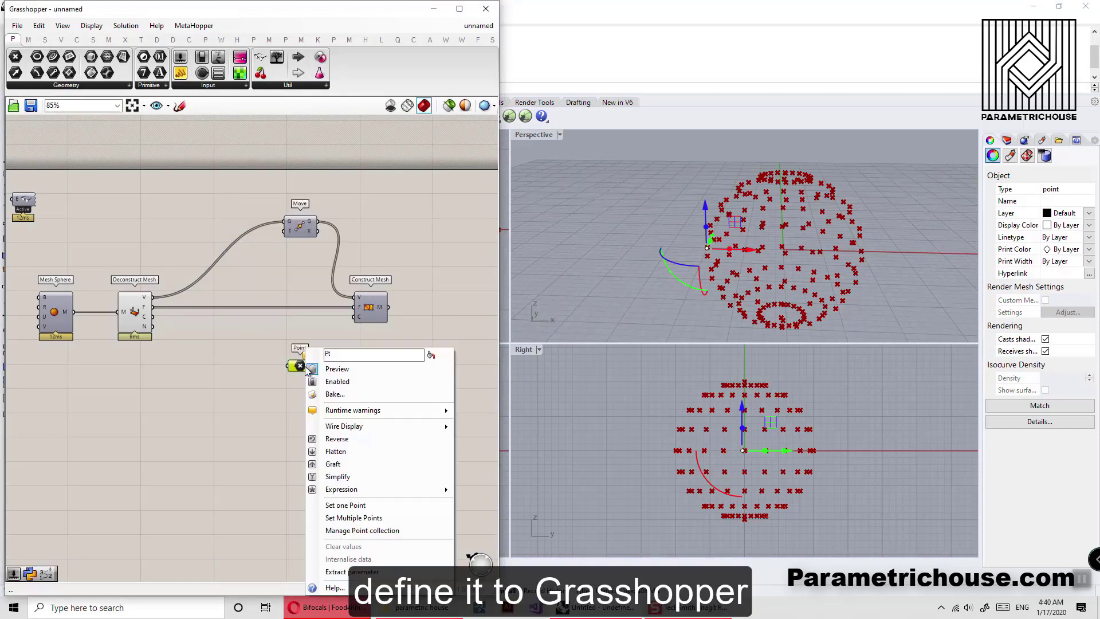
pyautogui.click(327, 508)
pyautogui.click(707, 248)
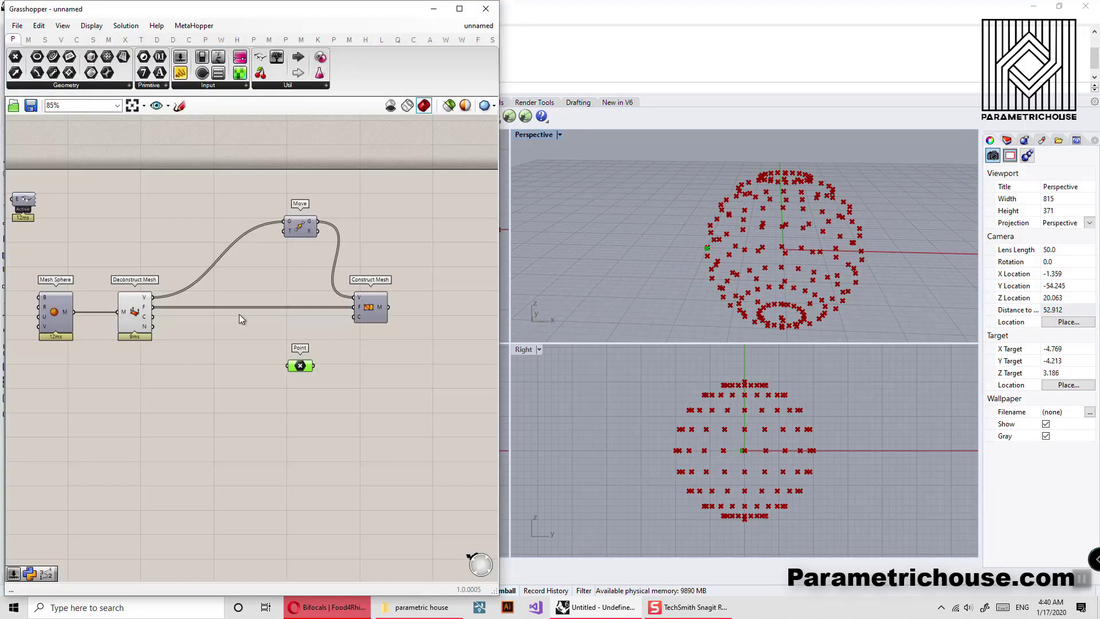
pyautogui.moveTo(295, 367); pyautogui.dragTo(185, 399)
# Add a Distance component, connecting the Deconstruct Mesh vertices to A and the attractor Point to B
pyautogui.doubleClick(278, 383)
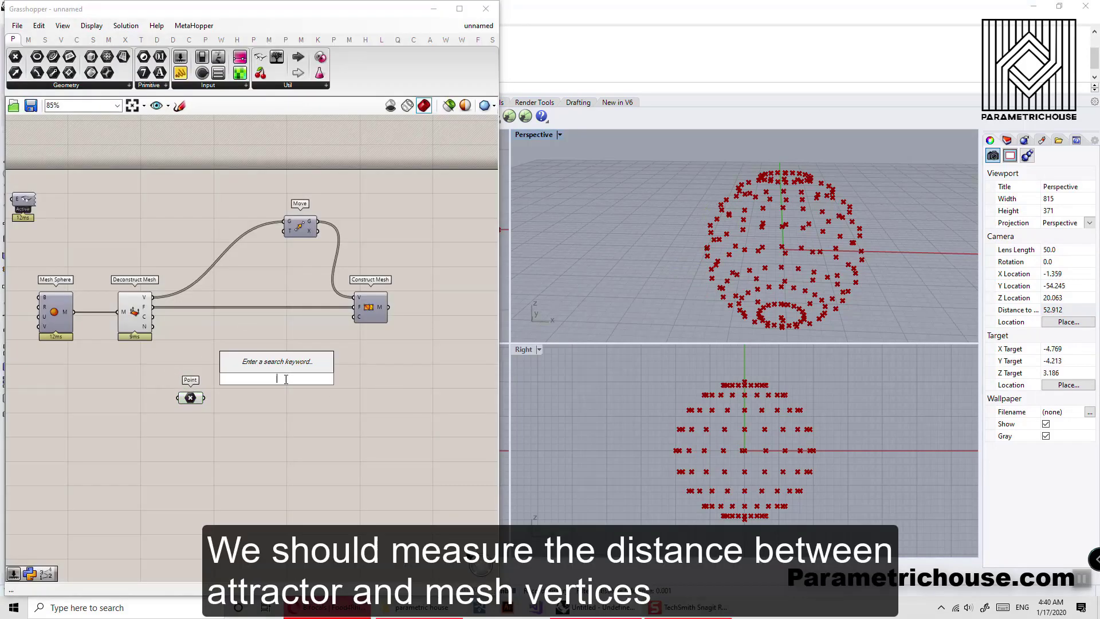
pyautogui.write('distance')
pyautogui.press('Return')
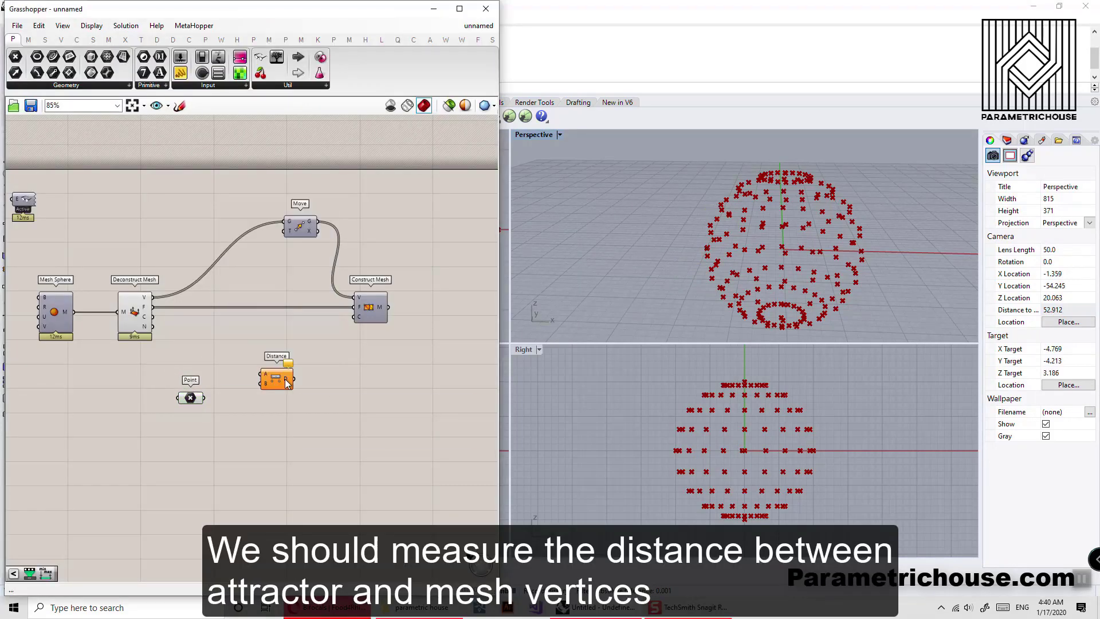
pyautogui.scroll(1, 237, 347)
pyautogui.moveTo(206, 335); pyautogui.dragTo(263, 379)
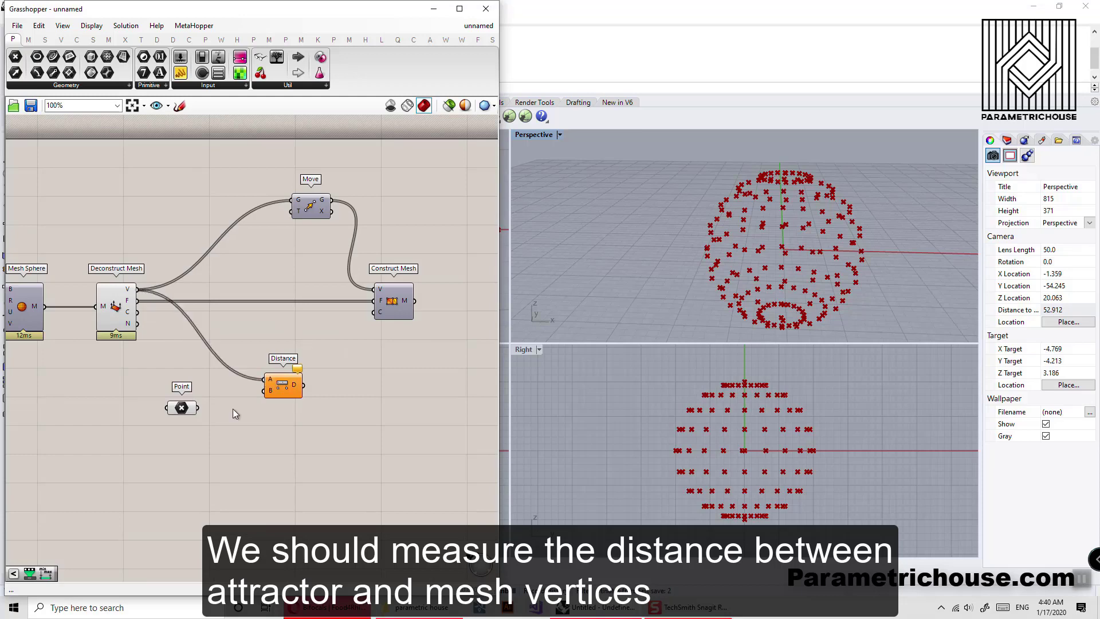
pyautogui.moveTo(198, 407); pyautogui.dragTo(287, 406)
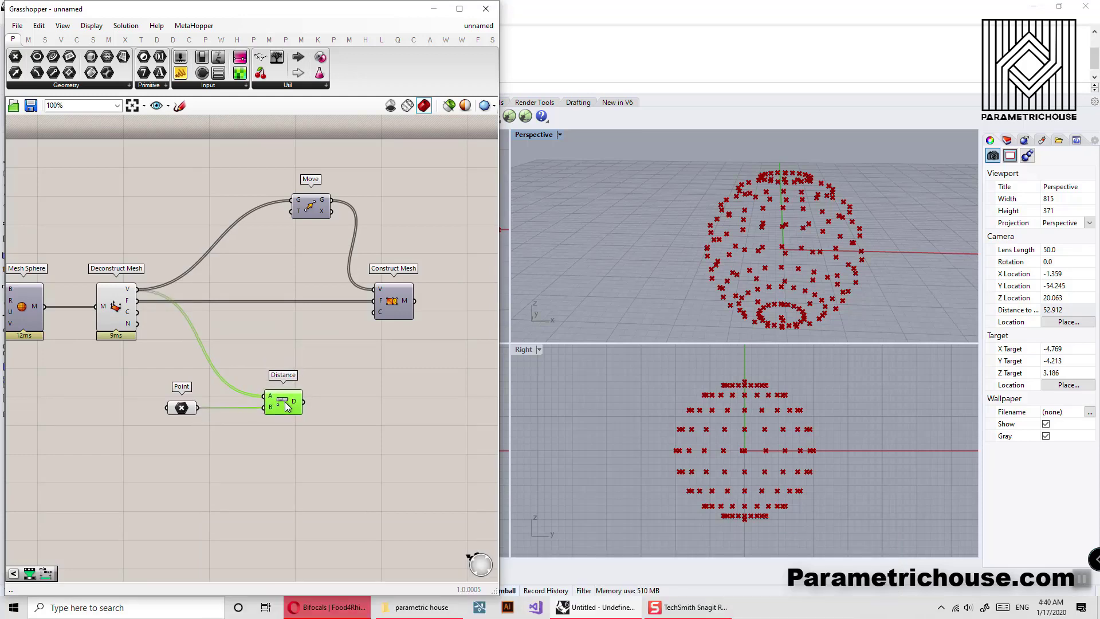
pyautogui.scroll(1, 296, 401)
pyautogui.moveTo(297, 405)
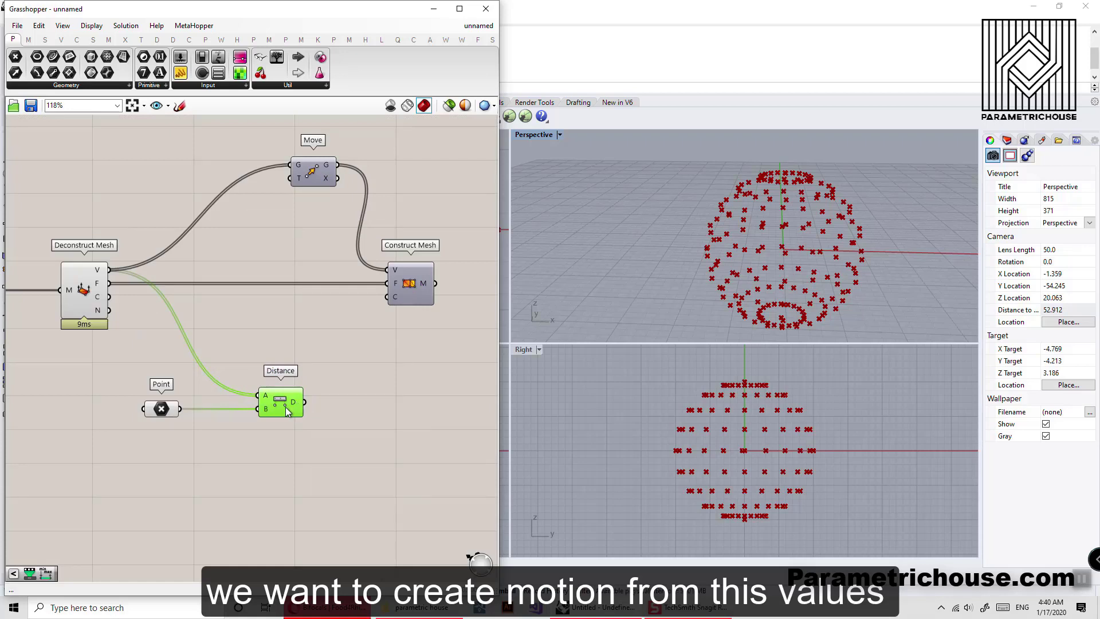
# Add an Evaluate component beside Distance and connect Distance's D output to its x input
pyautogui.moveTo(296, 442); pyautogui.dragTo(376, 437, button='right')
pyautogui.moveTo(375, 437); pyautogui.dragTo(249, 388)
pyautogui.moveTo(371, 395); pyautogui.dragTo(282, 405)
pyautogui.doubleClick(342, 410)
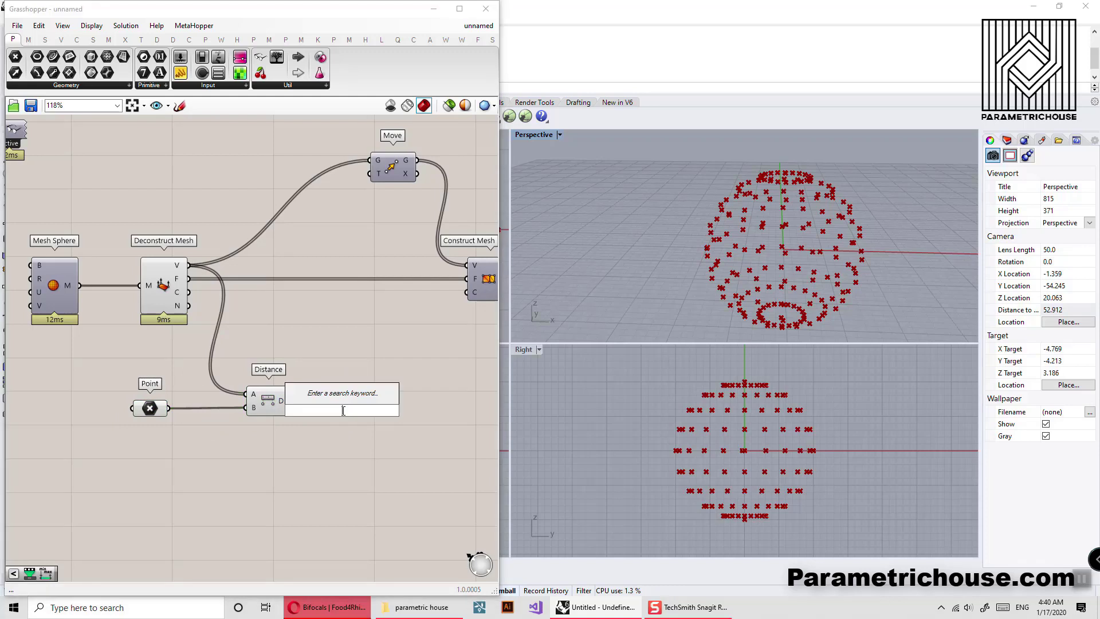
pyautogui.write('evaluate')
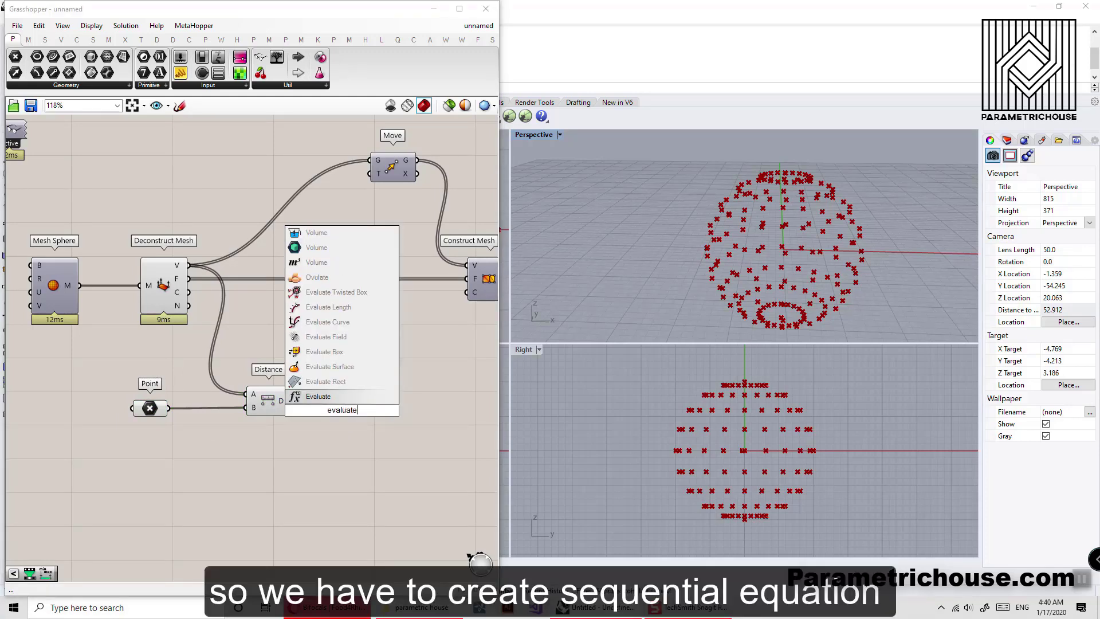
pyautogui.press('Return')
pyautogui.moveTo(344, 414); pyautogui.dragTo(367, 400)
pyautogui.scroll(3, 293, 401)
pyautogui.moveTo(388, 398); pyautogui.dragTo(390, 405)
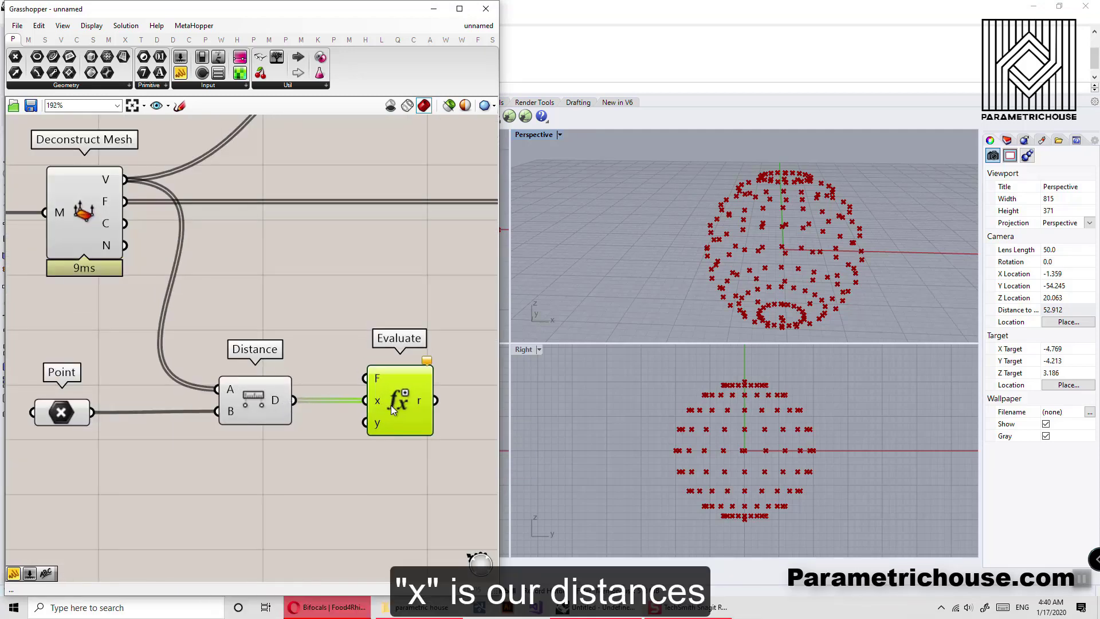
pyautogui.scroll(-1, 391, 406)
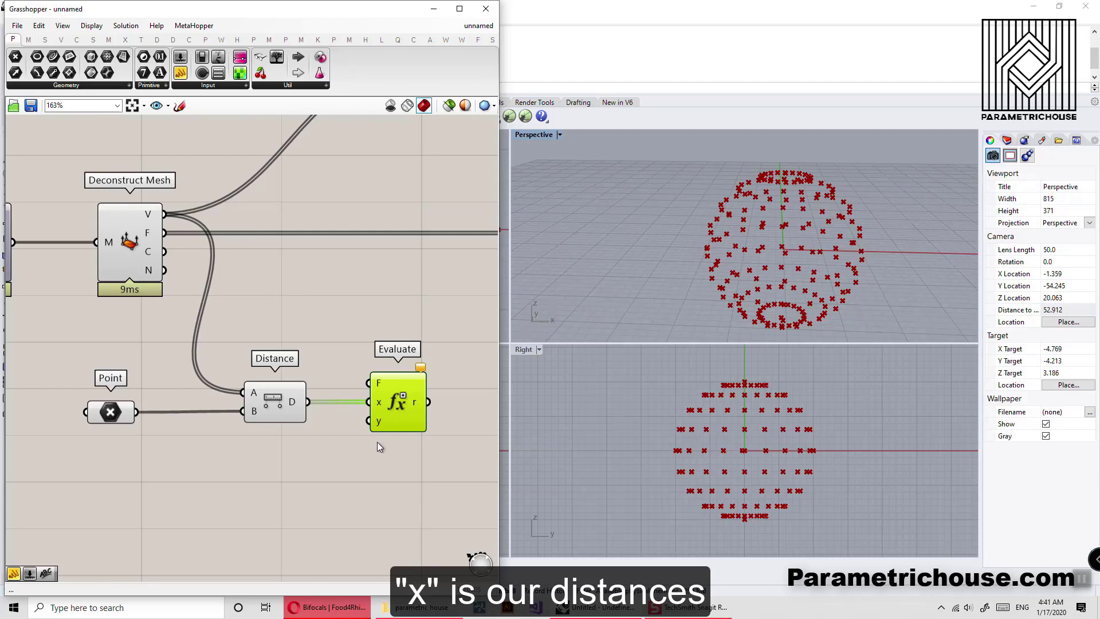
pyautogui.scroll(1, 394, 434)
pyautogui.scroll(-1, 385, 423)
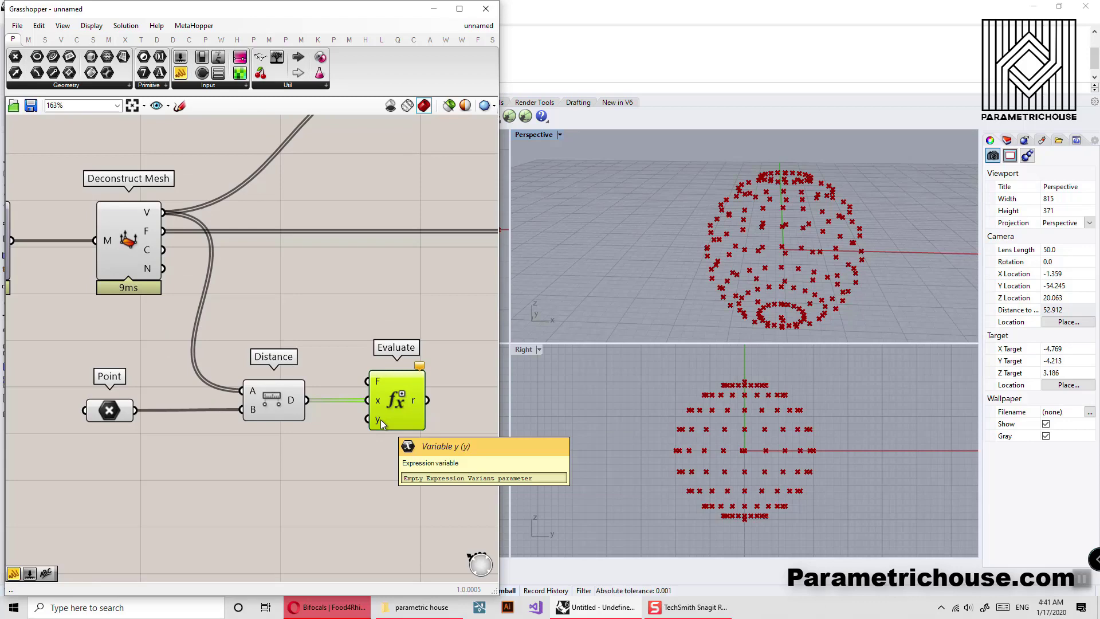
# Set the Evaluate component's expression to sin(x+t)*y
pyautogui.doubleClick(396, 400)
pyautogui.click(377, 412)
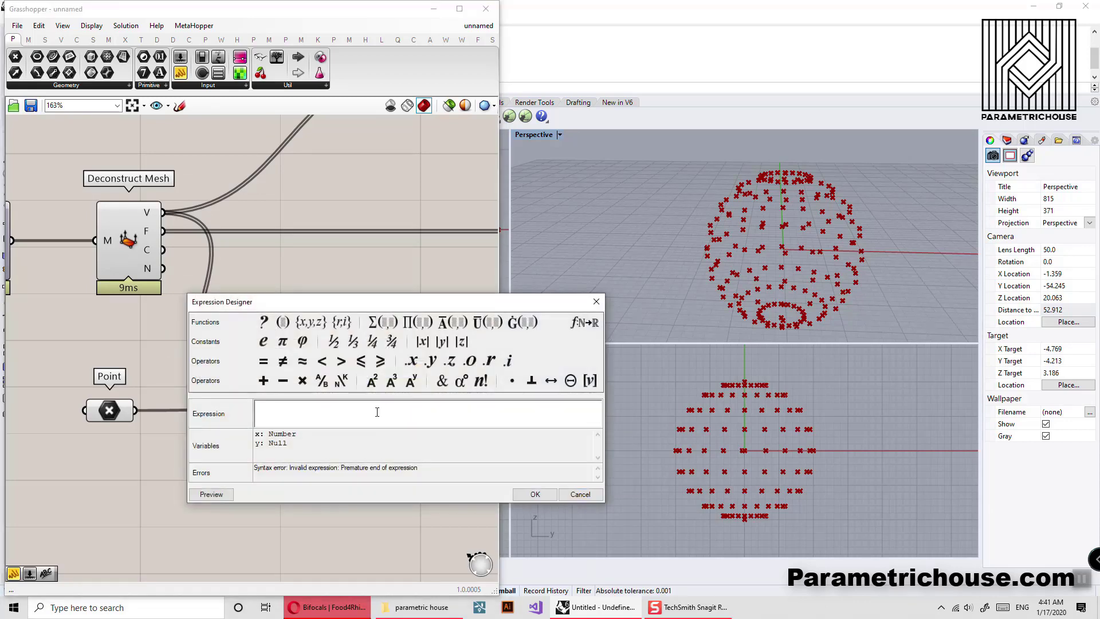
pyautogui.write('sin(')
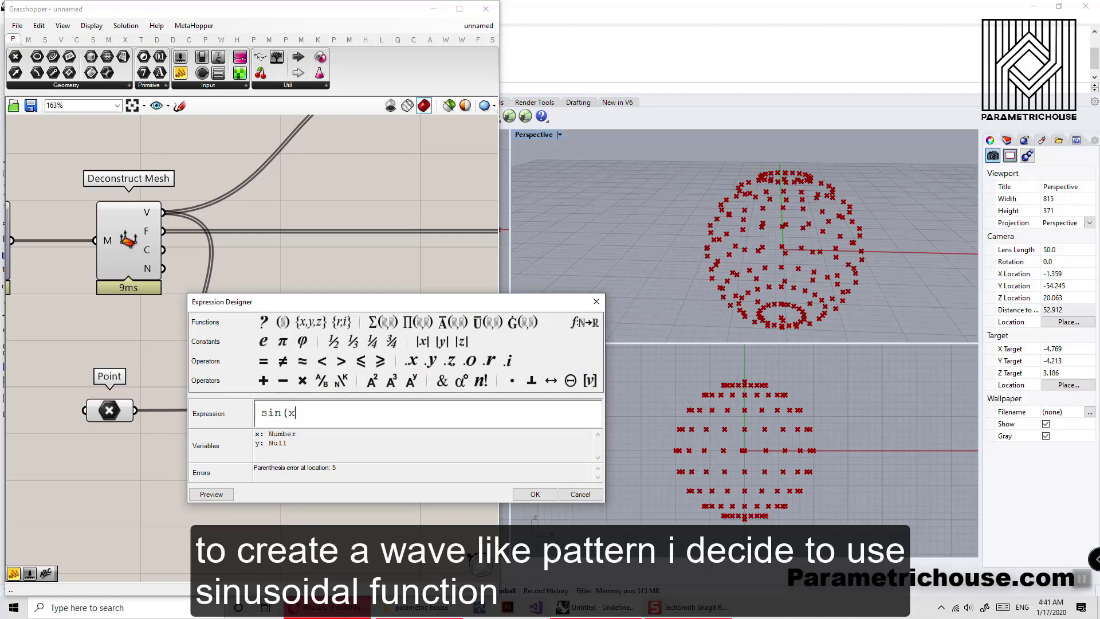
pyautogui.write('x+t)*y')
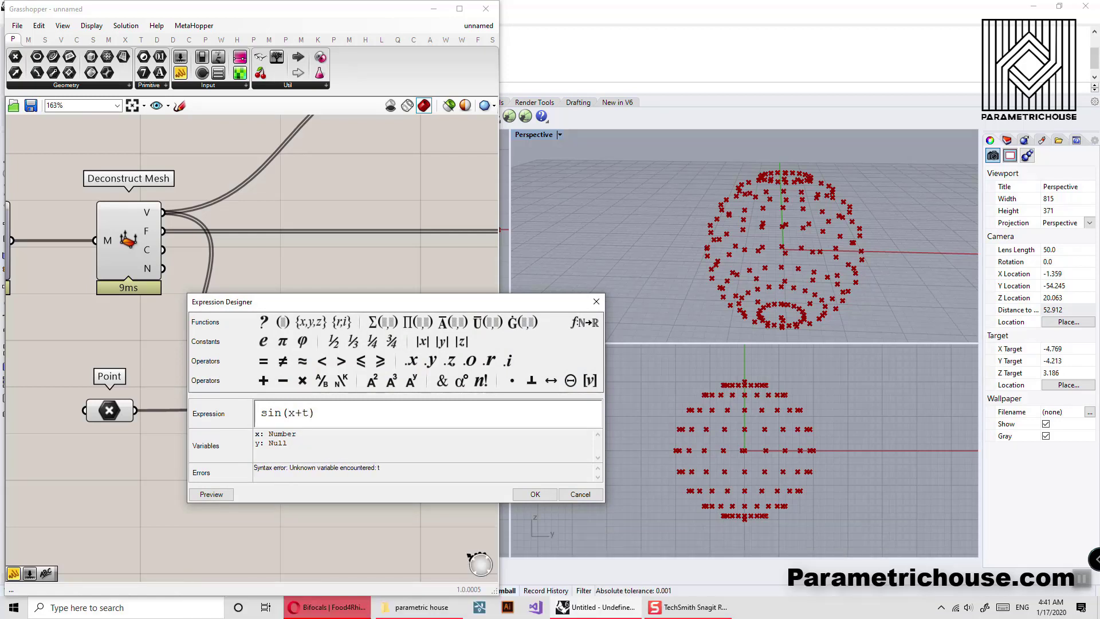
pyautogui.click(520, 495)
# Add a third variable input to Evaluate below y and rename it t
pyautogui.scroll(7, 381, 416)
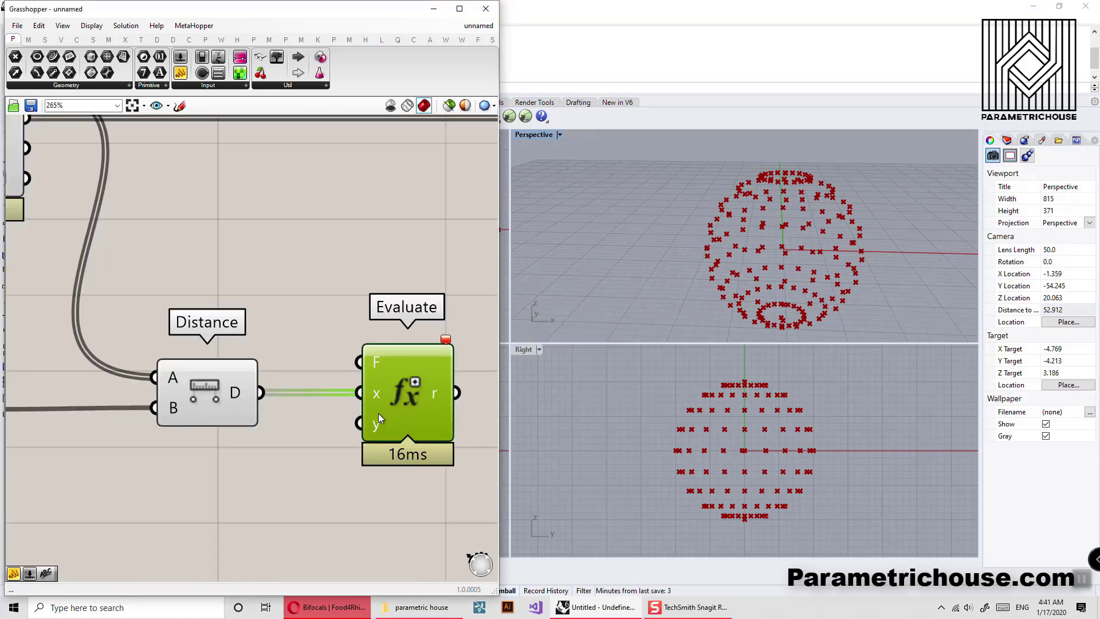
pyautogui.click(400, 422)
pyautogui.rightClick(370, 420)
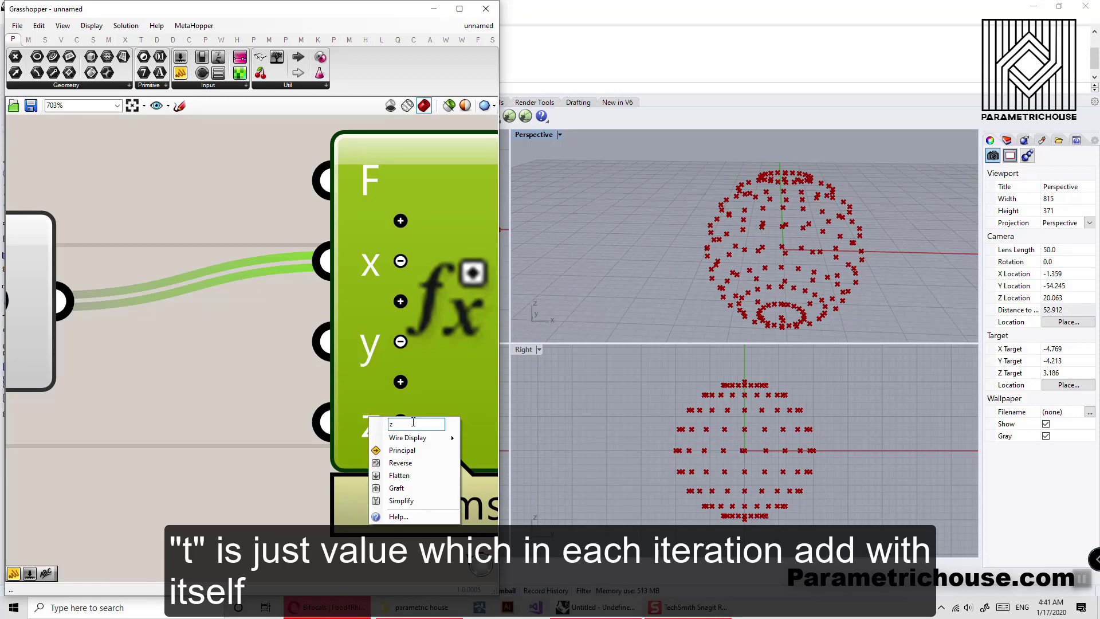
pyautogui.write('t')
pyautogui.press('Return')
pyautogui.scroll(-5, 328, 424)
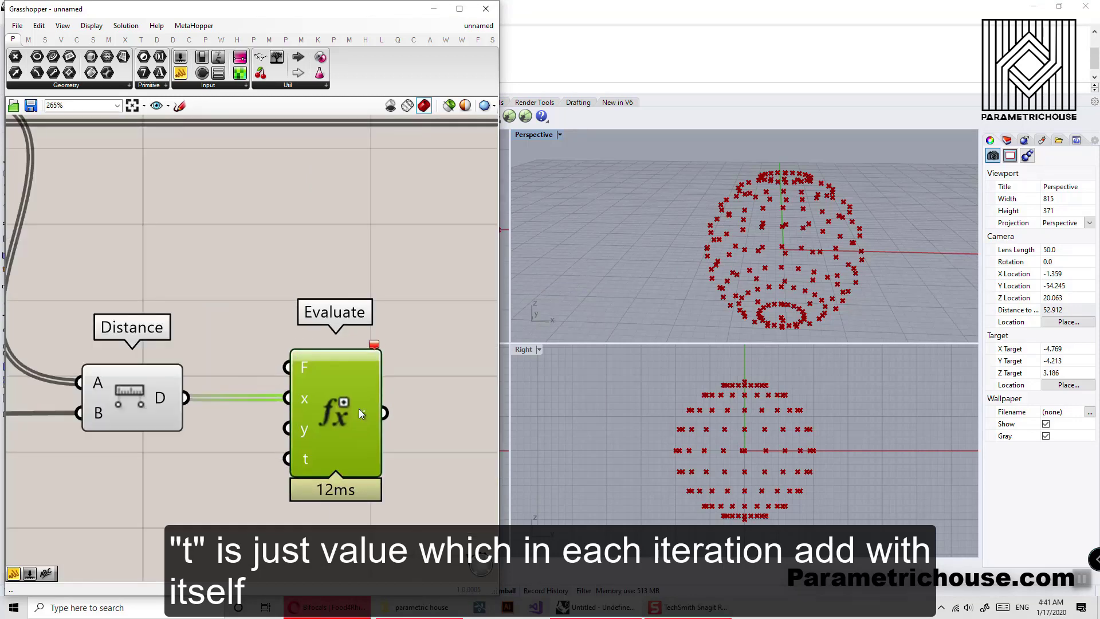
# Review Evaluate's expression sin(x+t)*y, keep it, and move the component farther from Distance
pyautogui.doubleClick(343, 407)
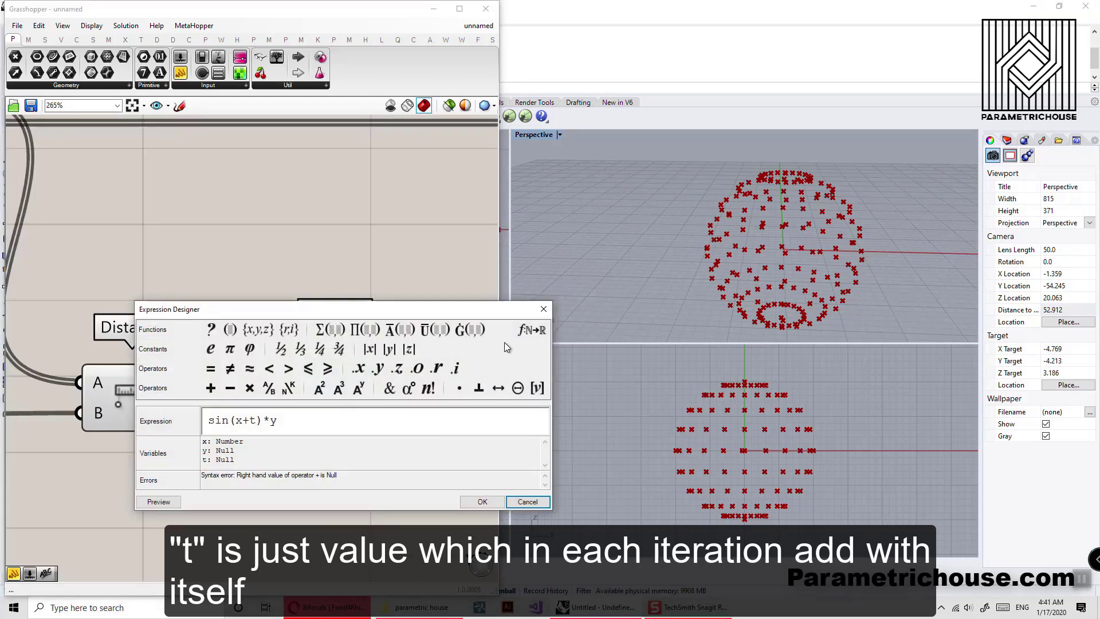
pyautogui.click(482, 502)
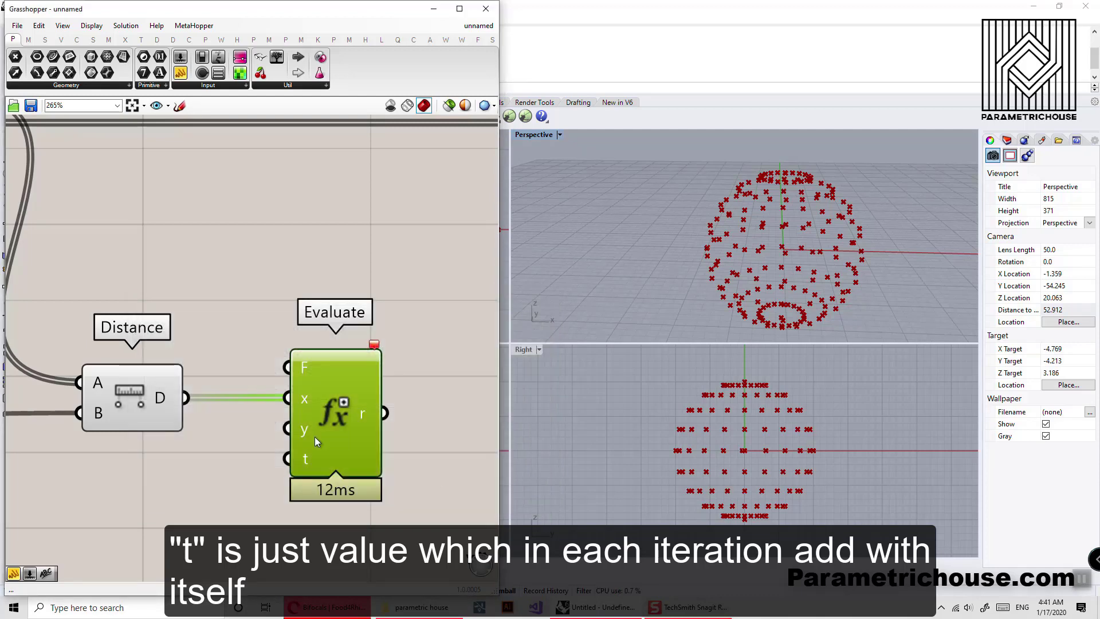
pyautogui.moveTo(318, 434); pyautogui.dragTo(364, 434)
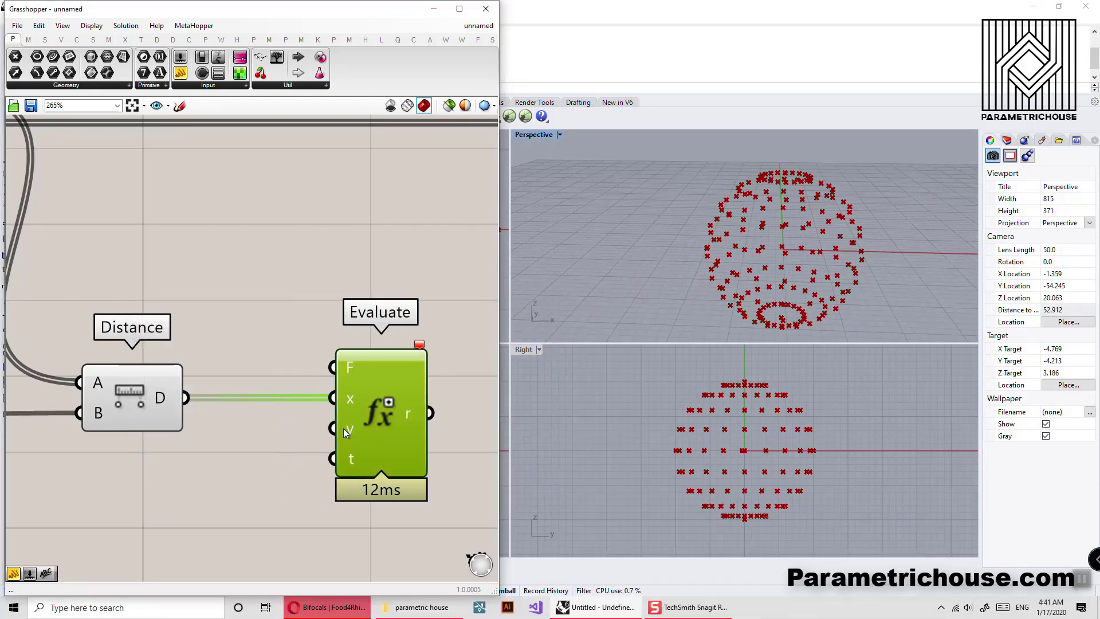
pyautogui.doubleClick(391, 414)
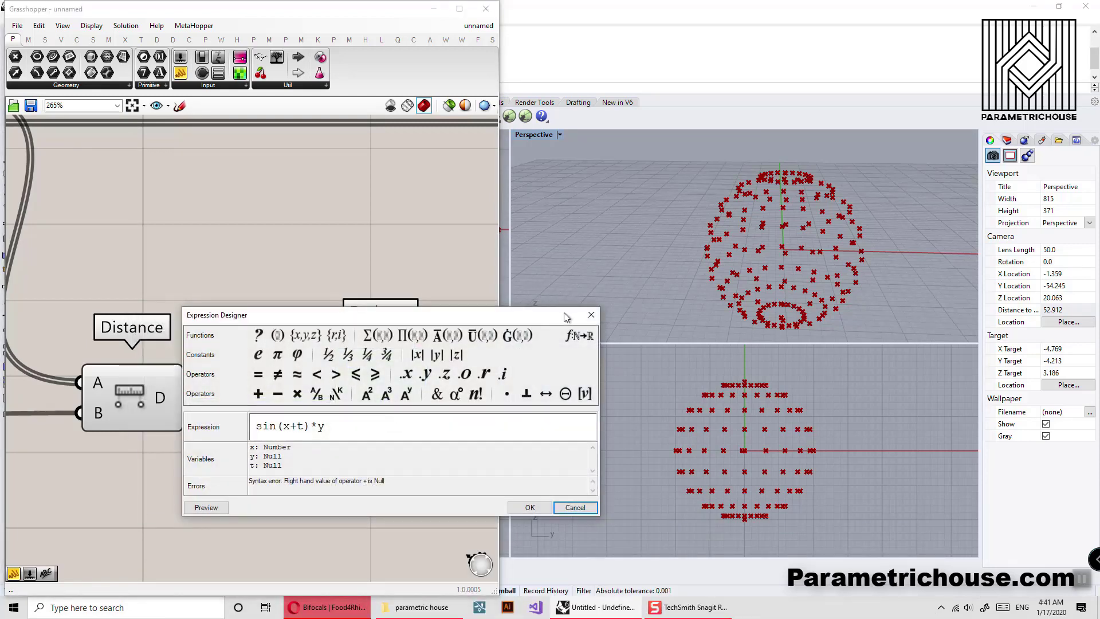
pyautogui.click(591, 314)
# Add a 0.000..2 number slider below Distance, set it to 0.498, and connect it to Evaluate's y input
pyautogui.doubleClick(159, 466)
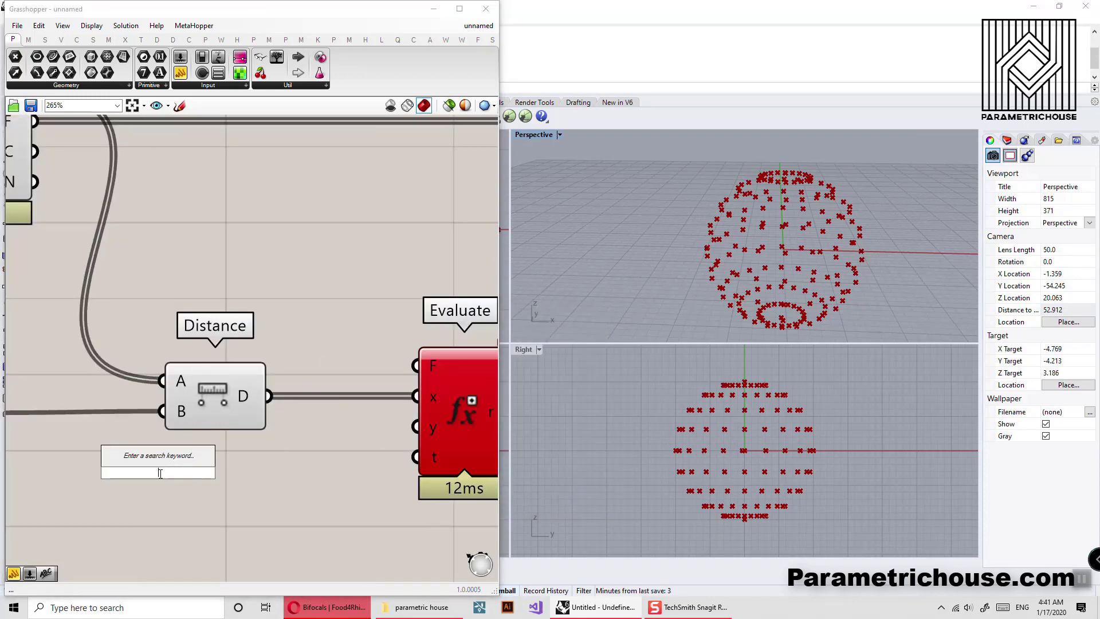
pyautogui.write('0.000..')
pyautogui.press('Return')
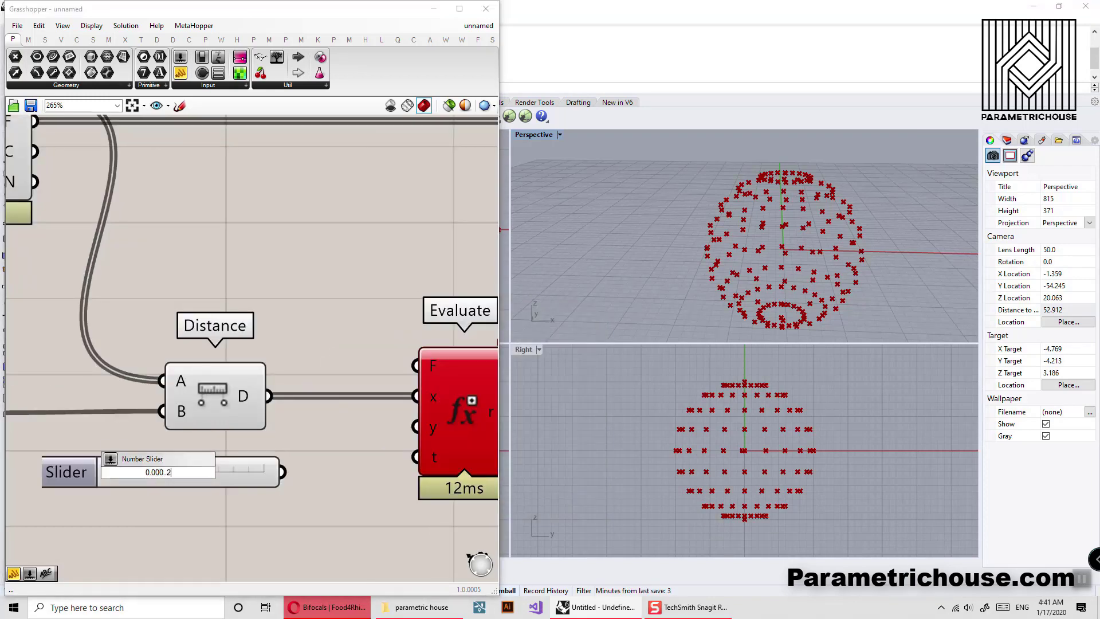
pyautogui.moveTo(123, 472); pyautogui.dragTo(187, 471)
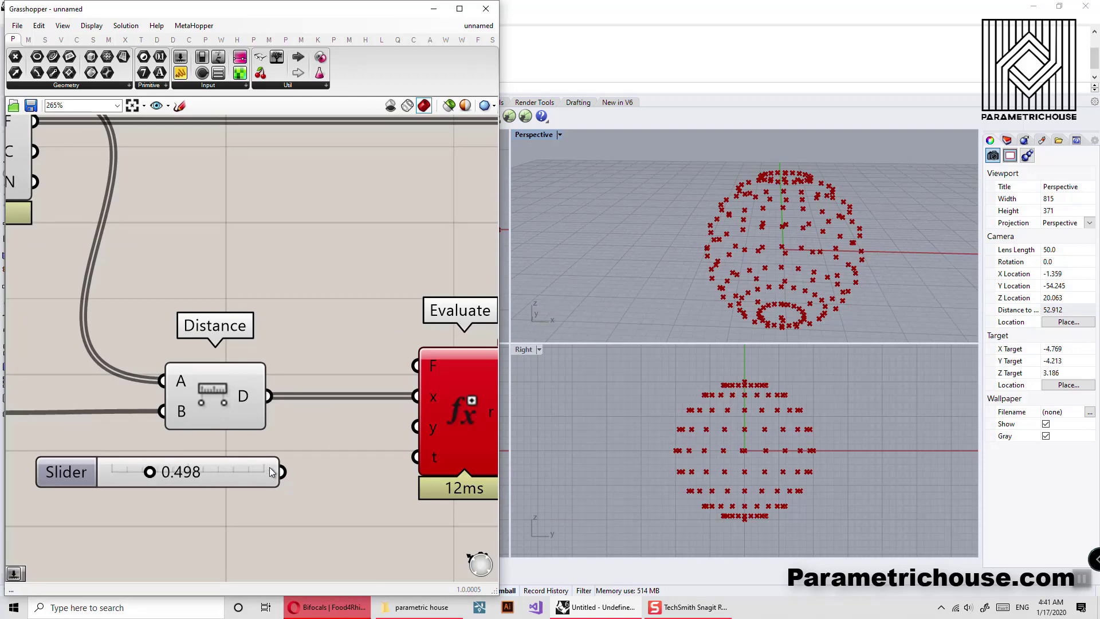
pyautogui.moveTo(282, 471); pyautogui.dragTo(416, 427)
pyautogui.scroll(-3, 348, 452)
pyautogui.scroll(-1, 358, 471)
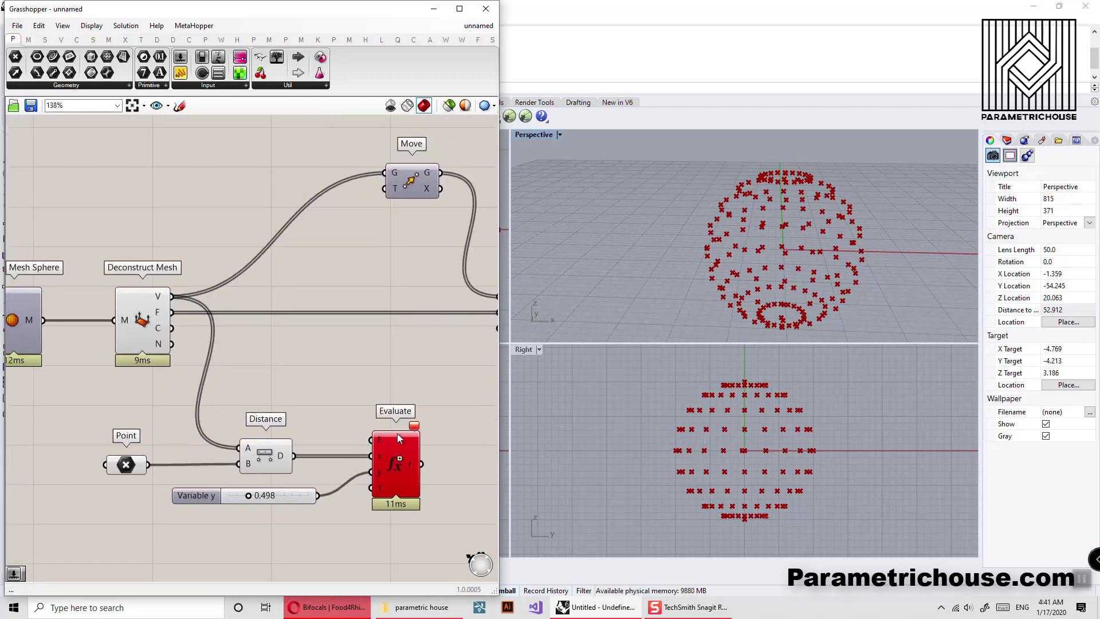
pyautogui.scroll(2, 380, 487)
pyautogui.scroll(-2, 253, 506)
pyautogui.moveTo(253, 506); pyautogui.dragTo(274, 481, button='right')
pyautogui.click(266, 474)
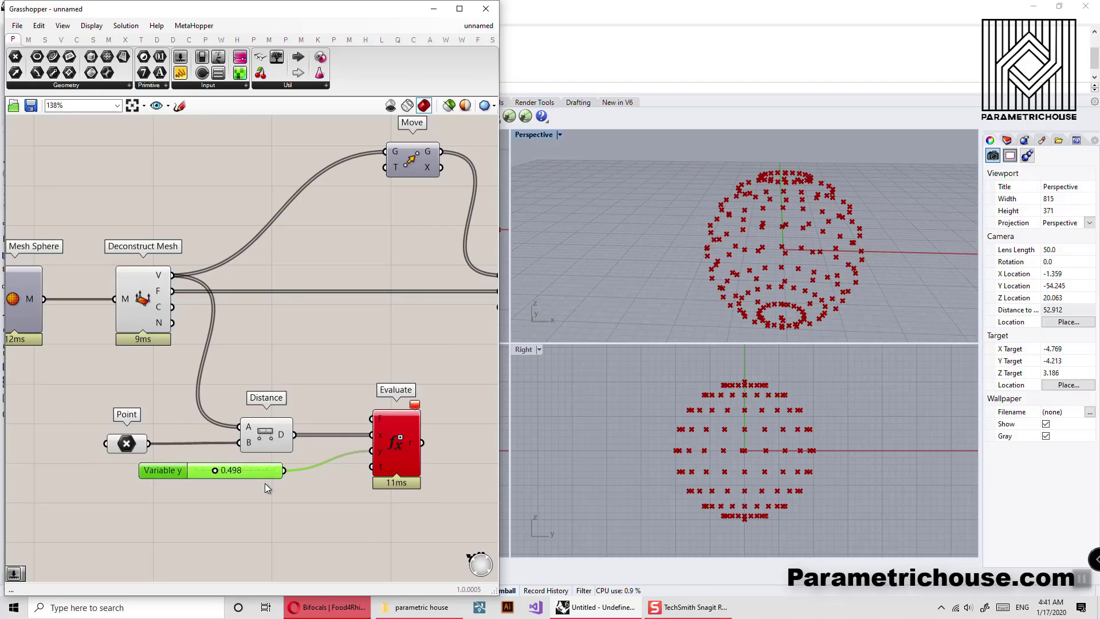
# Add a second three-decimal number slider with its value at 0.000 and place it below the Point parameter
pyautogui.scroll(-2, 252, 486)
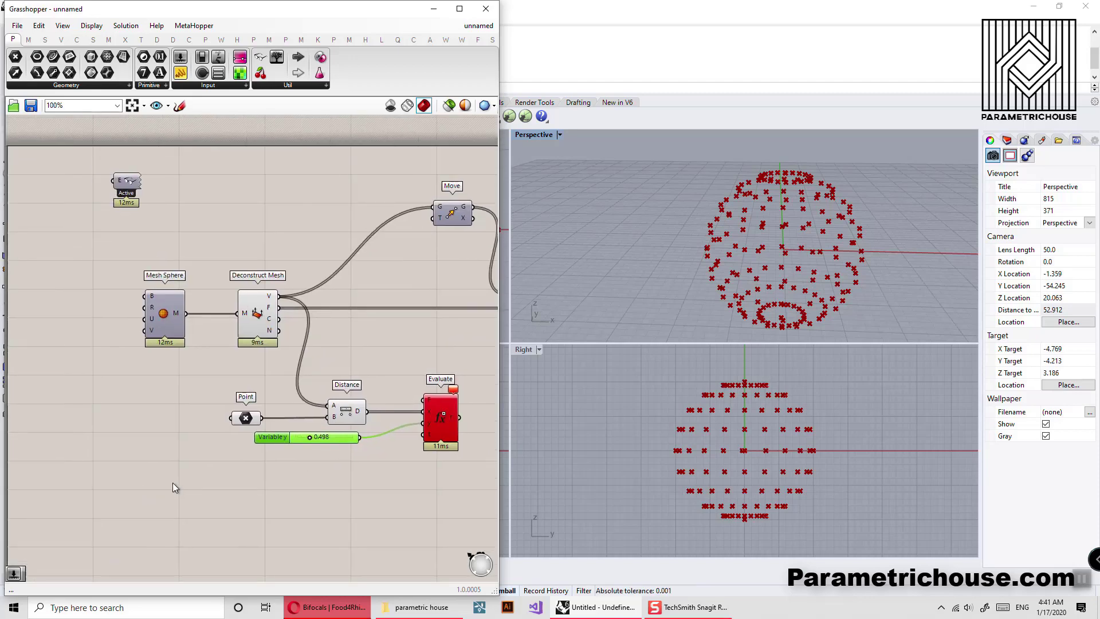
pyautogui.doubleClick(228, 484)
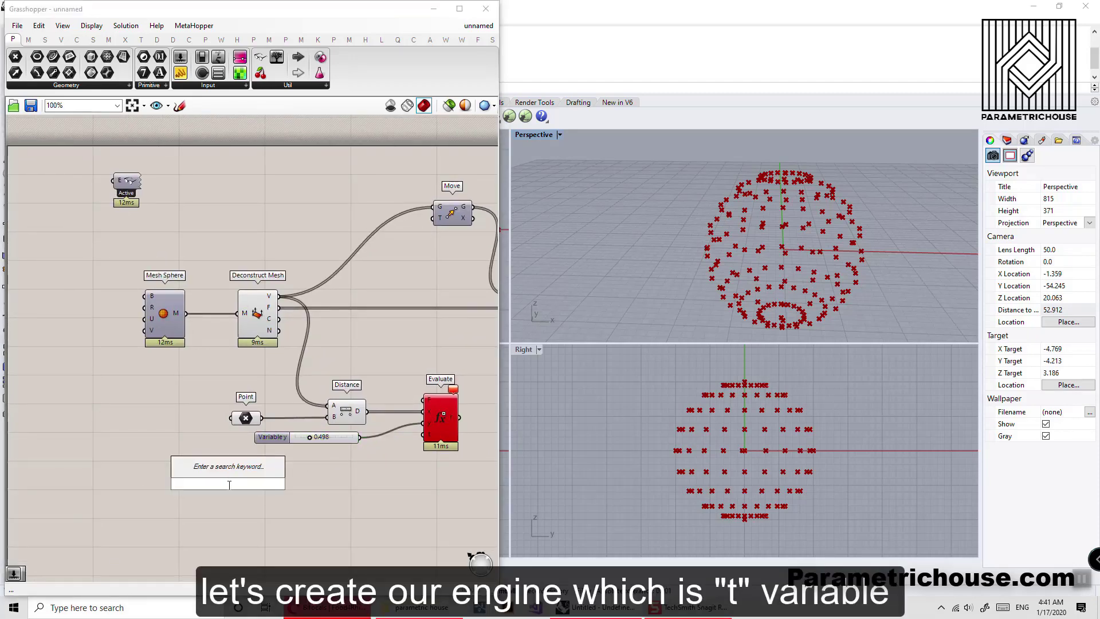
pyautogui.write('0.000..')
pyautogui.press('Return')
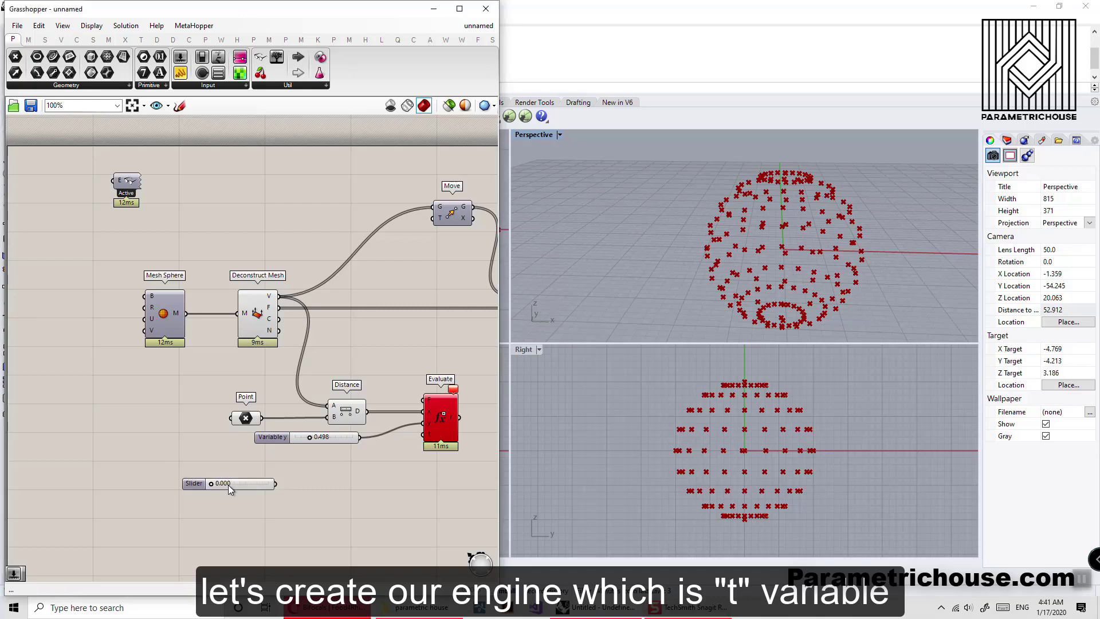
pyautogui.moveTo(239, 486); pyautogui.dragTo(184, 499)
# Add a Data Recorder component next to the new slider's output
pyautogui.click(249, 486)
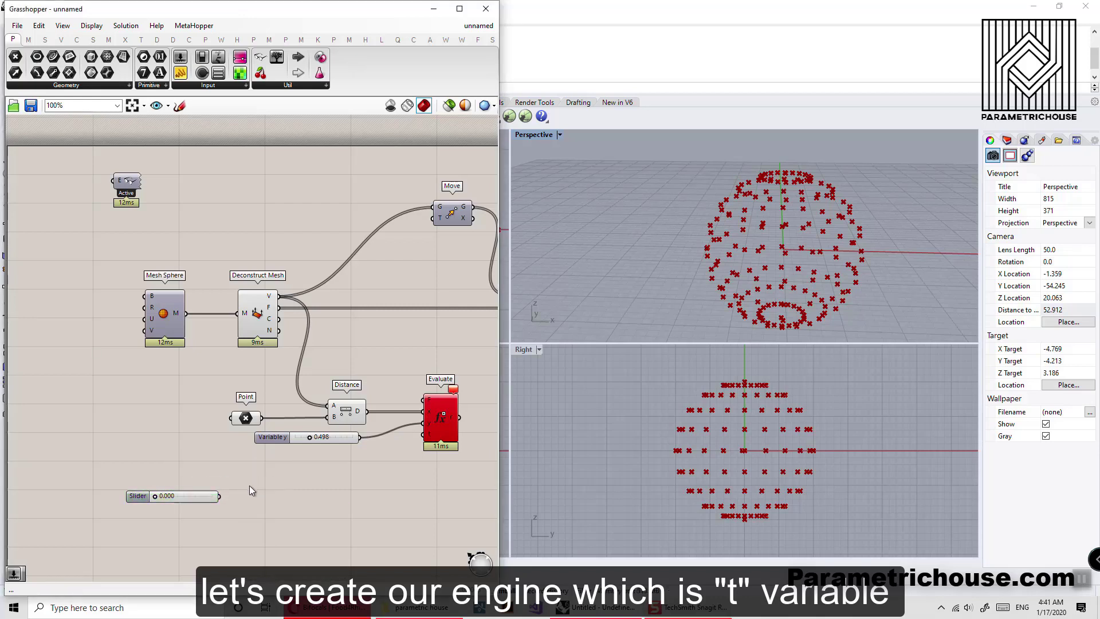
pyautogui.doubleClick(249, 486)
pyautogui.write('recor')
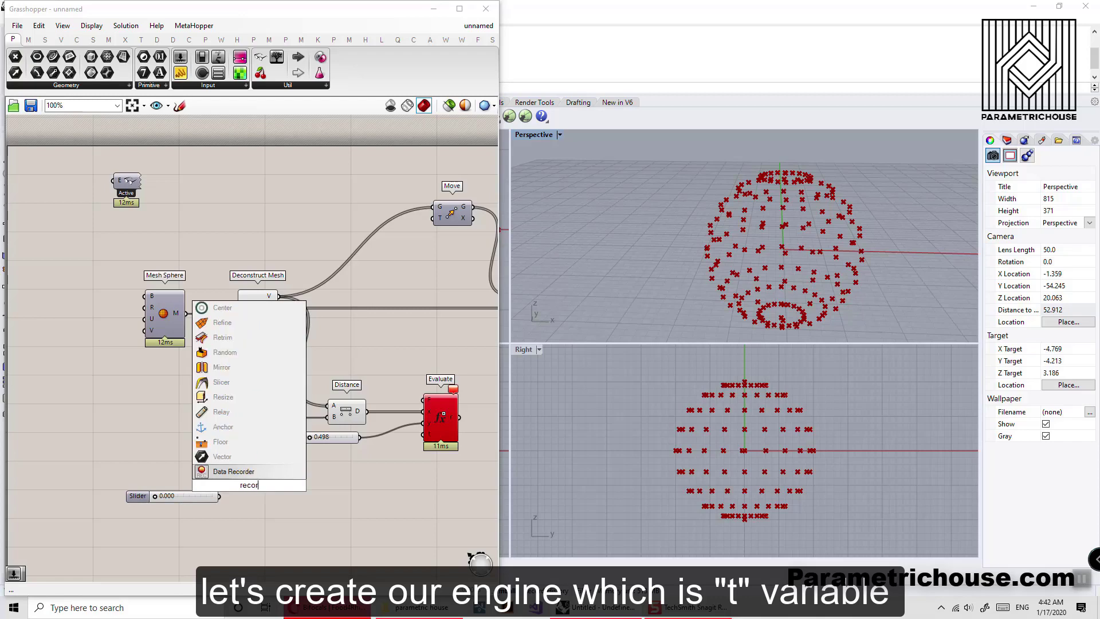
pyautogui.write('d')
pyautogui.press('Return')
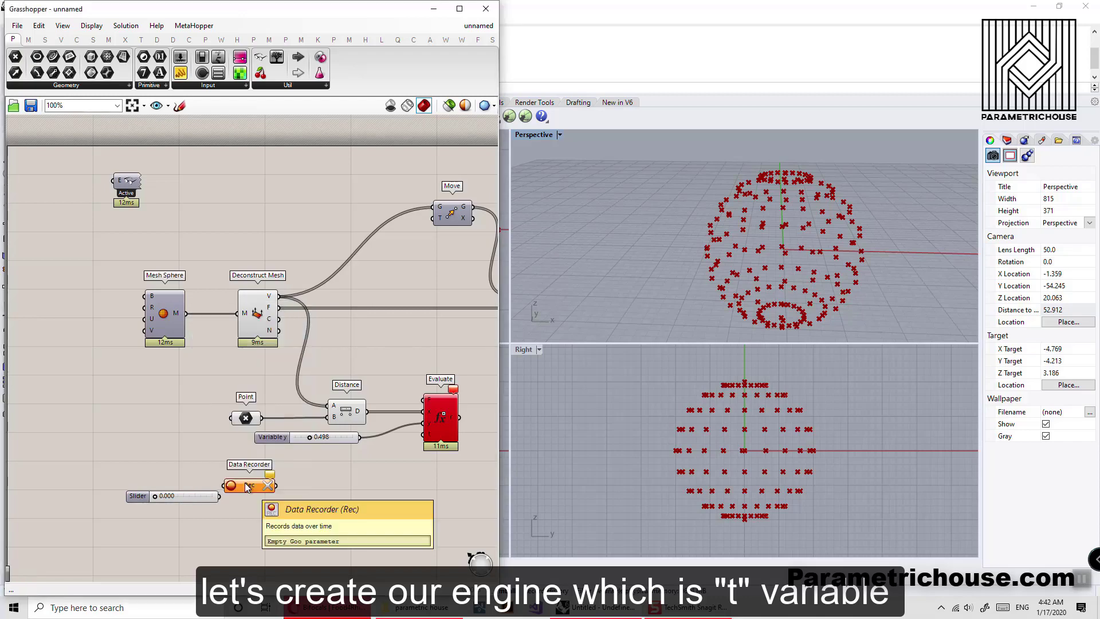
# Add a Mass Addition component beside the Data Recorder
pyautogui.scroll(1, 246, 487)
pyautogui.doubleClick(314, 487)
pyautogui.write('mass')
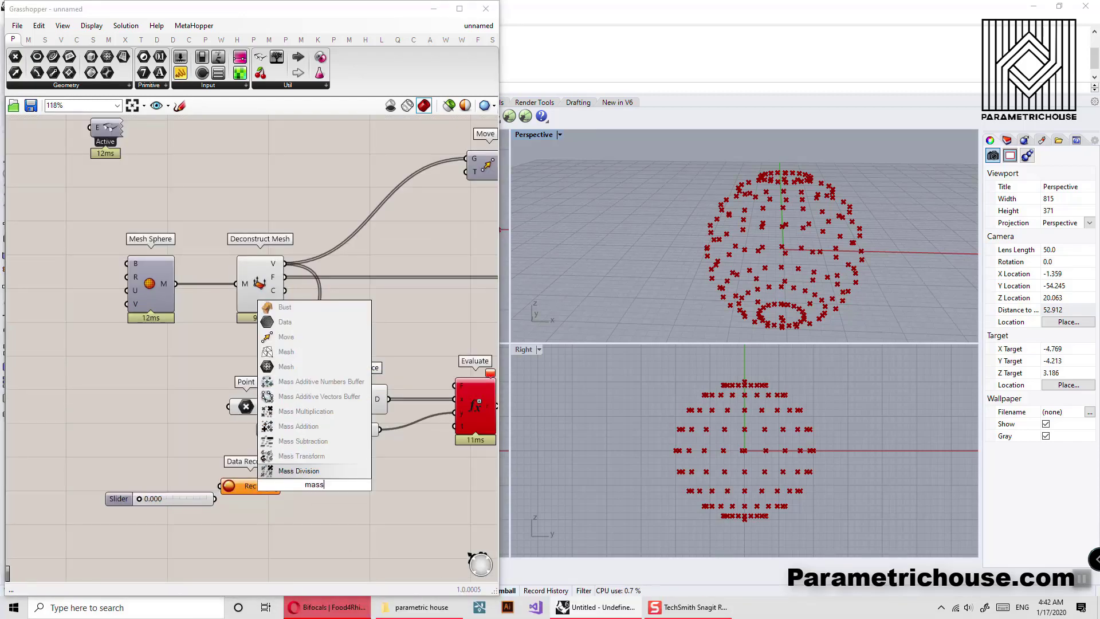
pyautogui.press('Up')
pyautogui.press('Up')
pyautogui.press('Up')
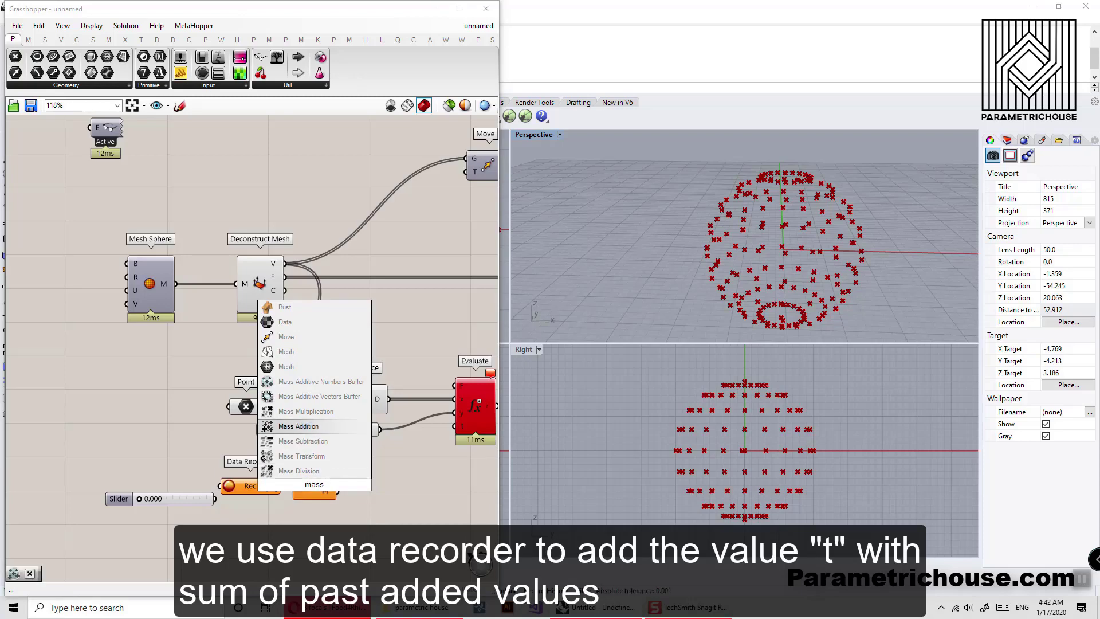
pyautogui.press('Return')
pyautogui.scroll(1, 321, 490)
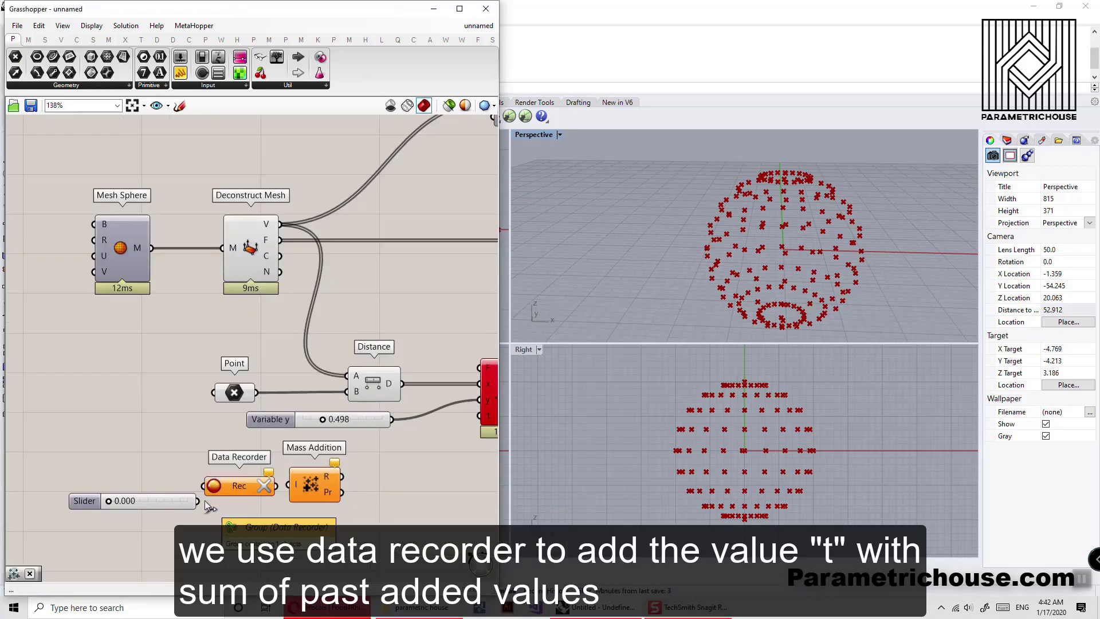
# Connect the lower slider through Data Recorder to Mass Addition's I input, and set that slider to 0.195
pyautogui.moveTo(205, 500); pyautogui.dragTo(205, 491)
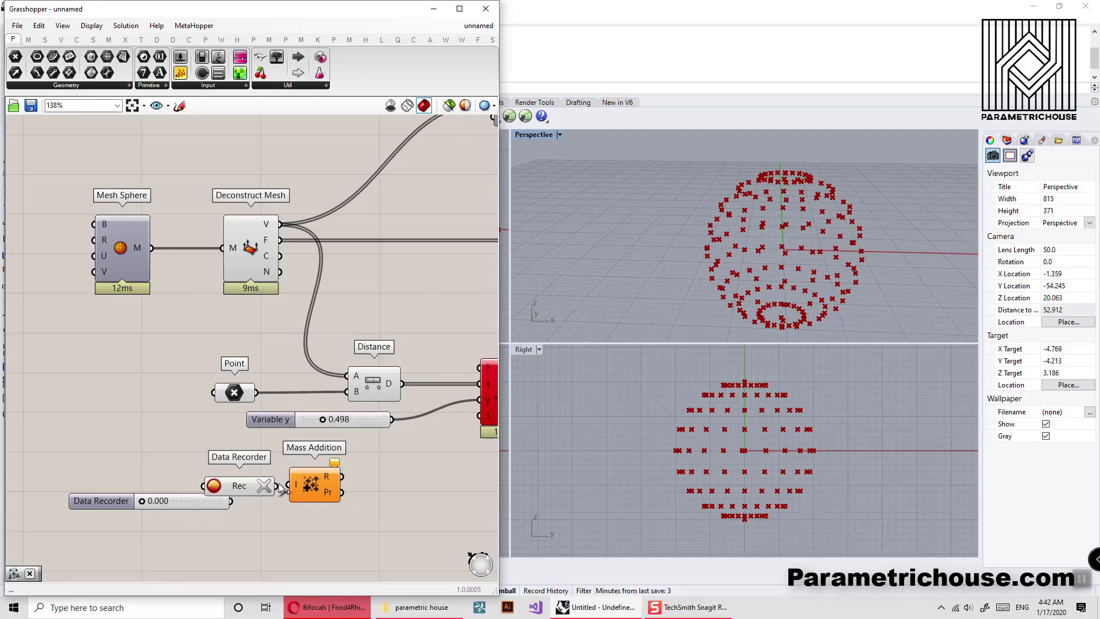
pyautogui.moveTo(280, 488); pyautogui.dragTo(323, 483)
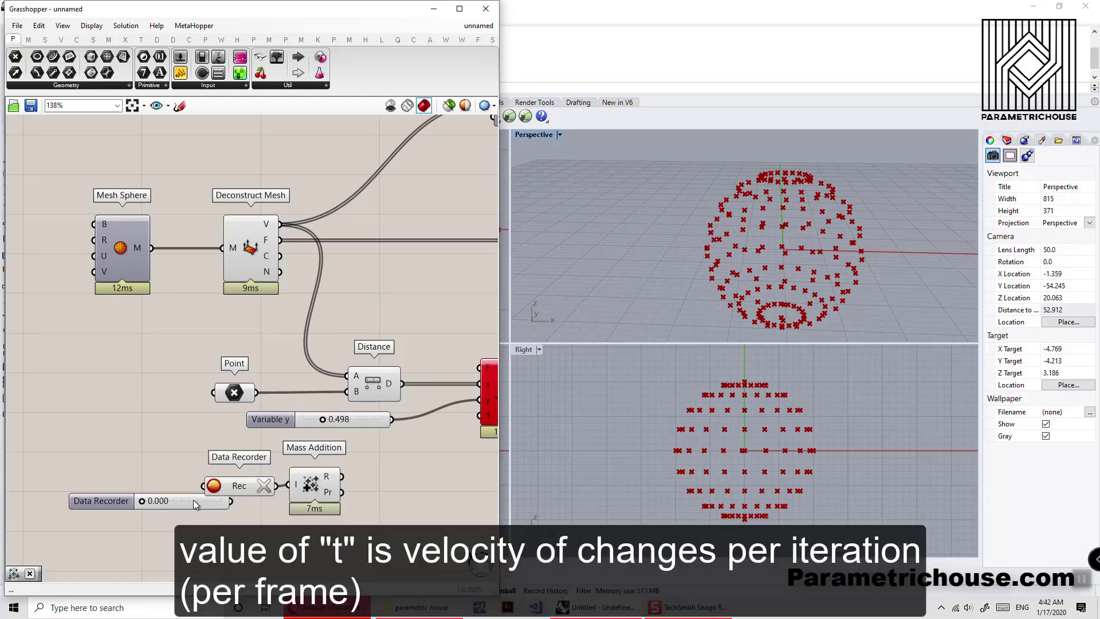
pyautogui.moveTo(193, 500); pyautogui.dragTo(139, 507)
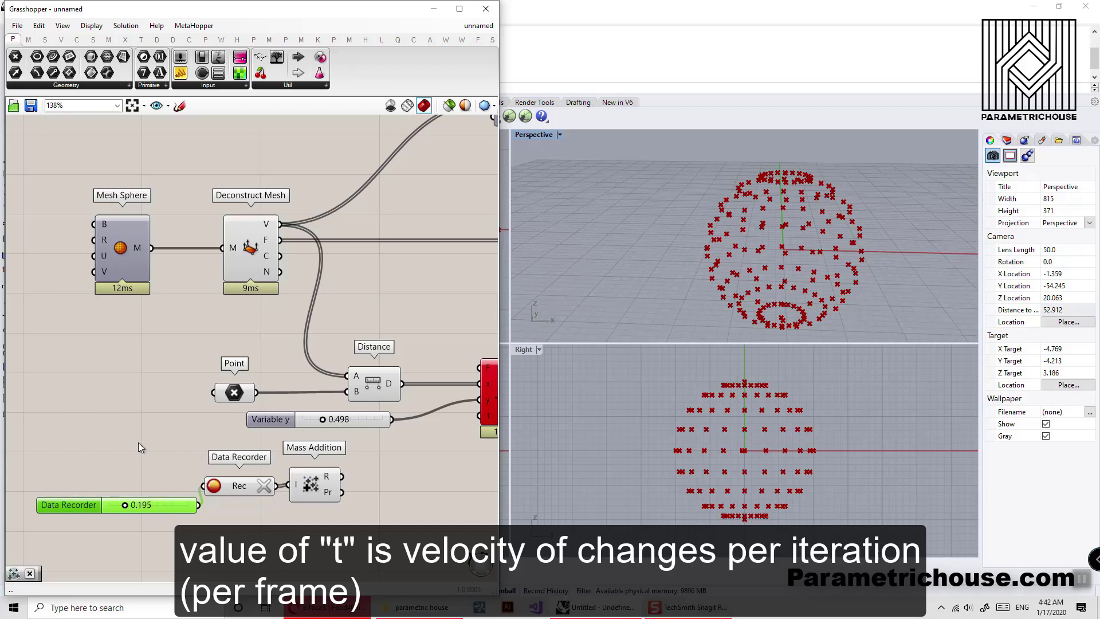
# Add a Timer component above the Data Recorder
pyautogui.doubleClick(171, 448)
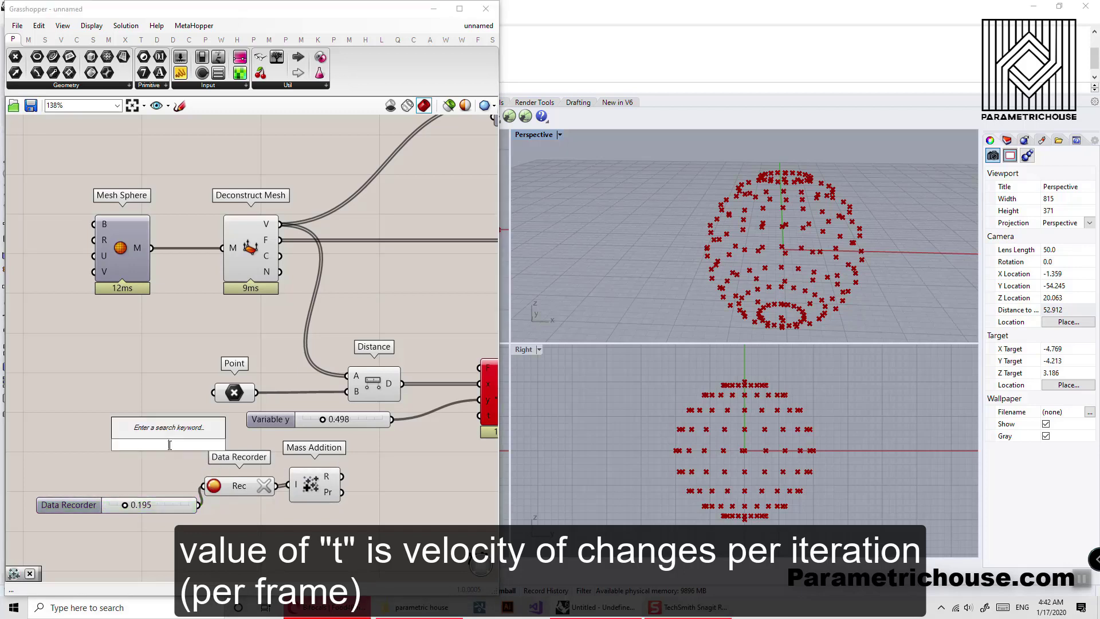
pyautogui.write('timer')
pyautogui.press('Return')
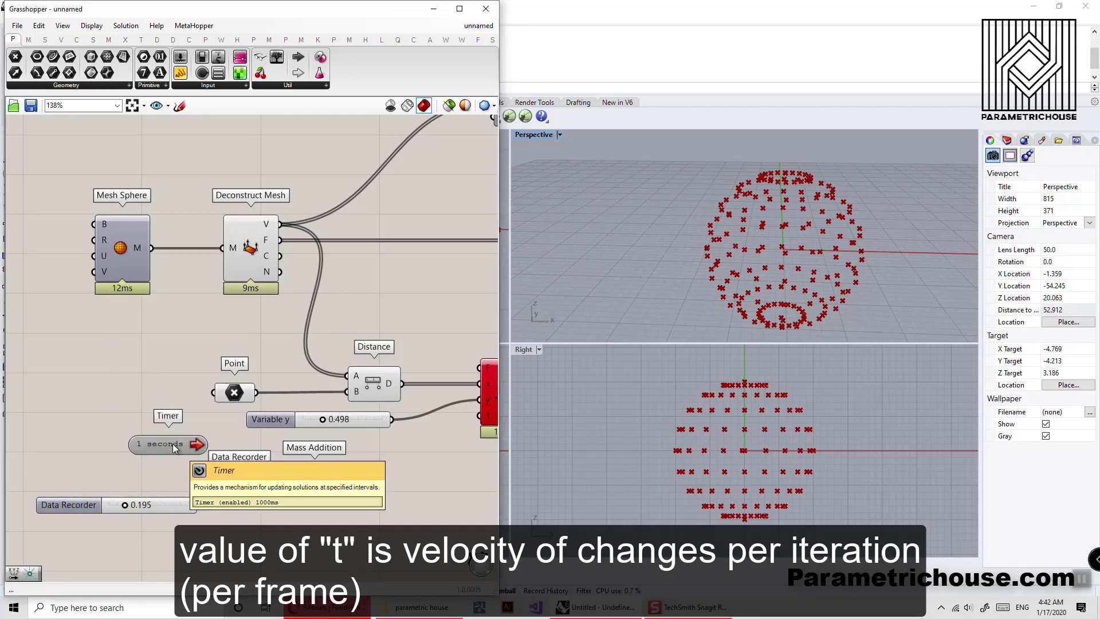
# Add a Panel beside Mass Addition and connect Mass Addition's R output to it
pyautogui.doubleClick(428, 479)
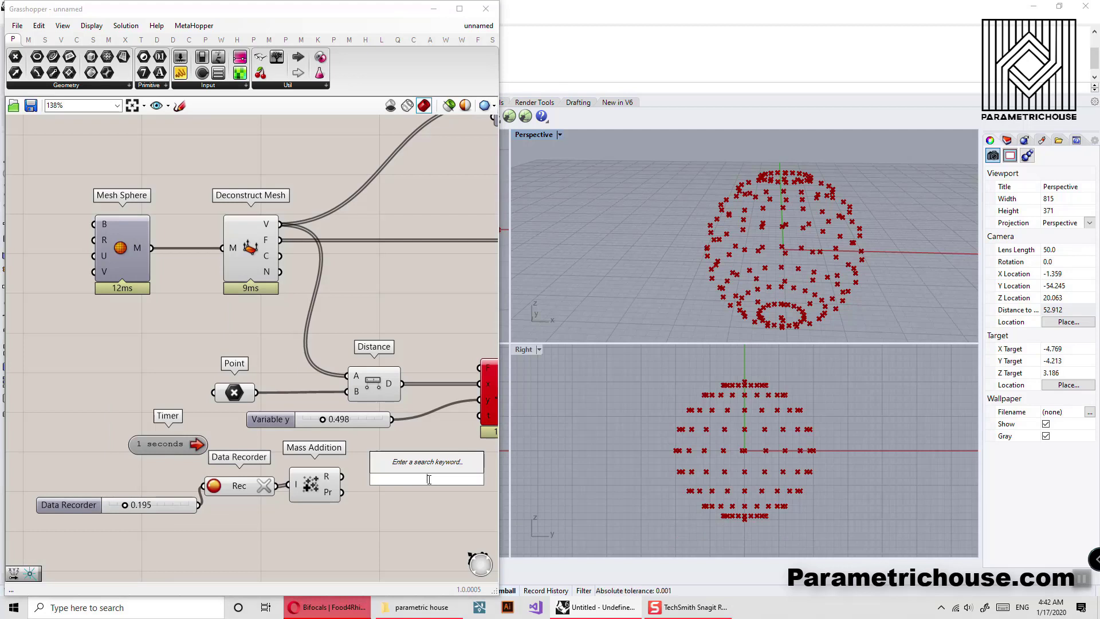
pyautogui.write('panel')
pyautogui.press('Return')
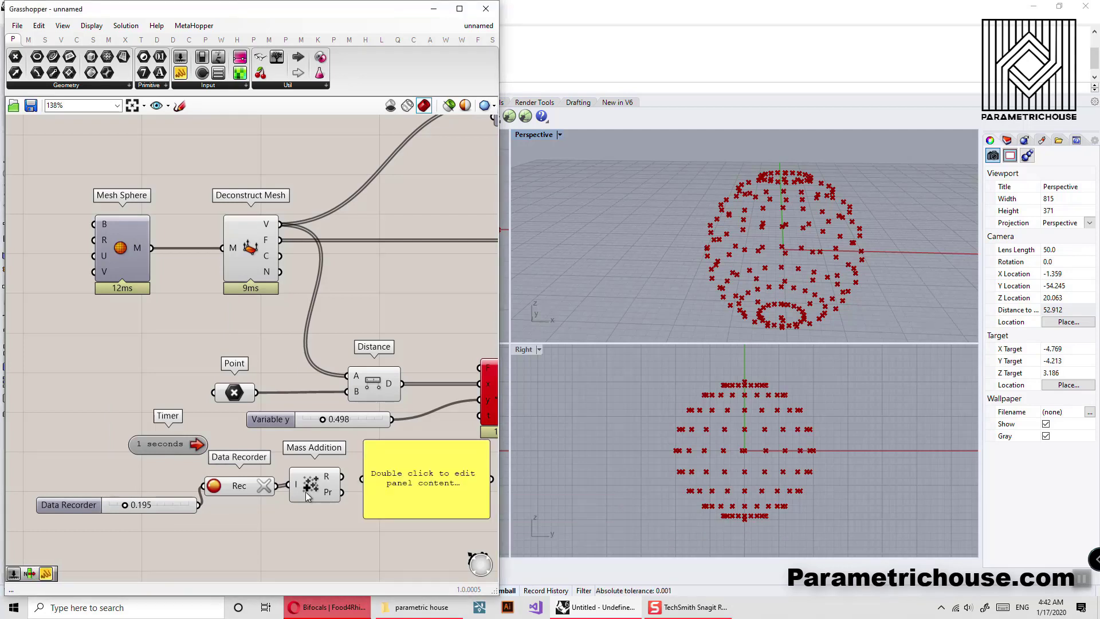
pyautogui.moveTo(343, 477); pyautogui.dragTo(362, 479)
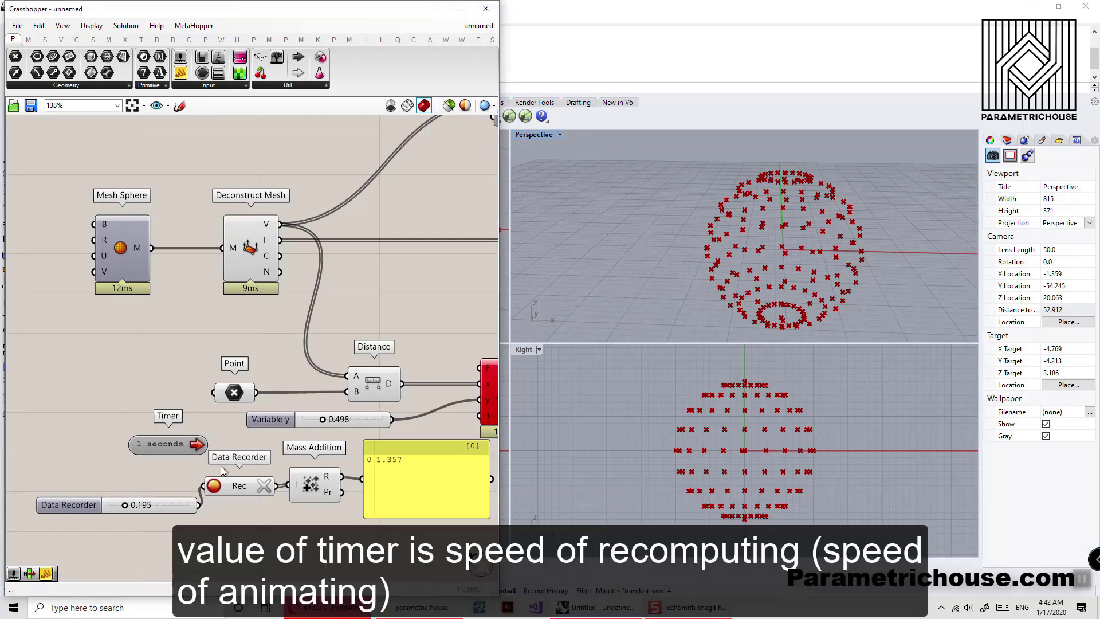
# Attach the Timer to the lower slider feeding the Data Recorder and set the Timer interval to 20 ms
pyautogui.moveTo(208, 451); pyautogui.dragTo(175, 501)
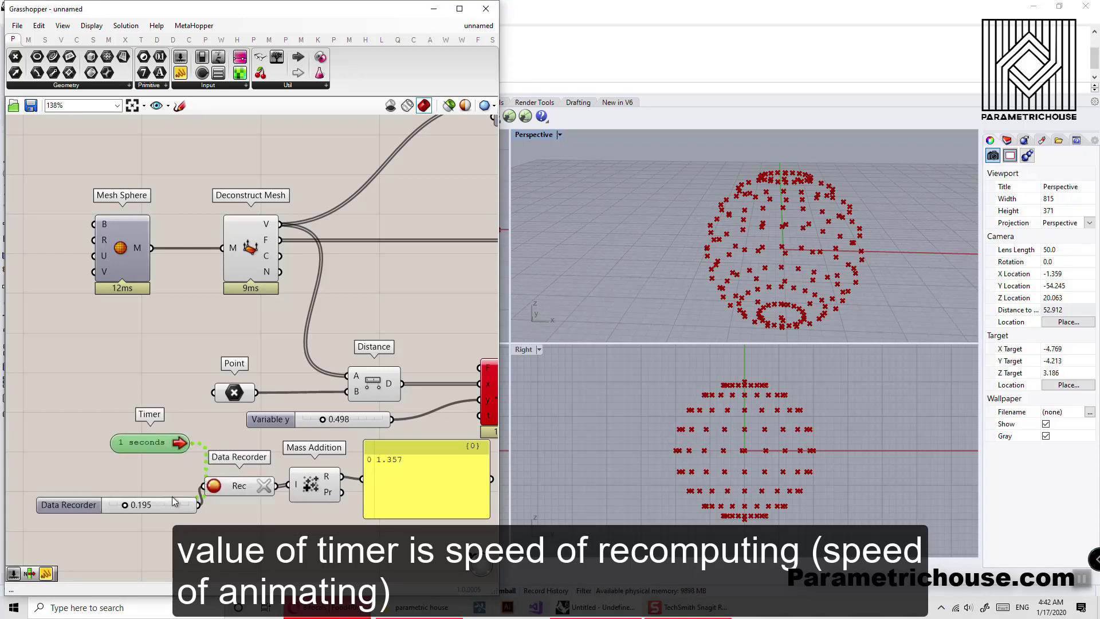
pyautogui.rightClick(161, 449)
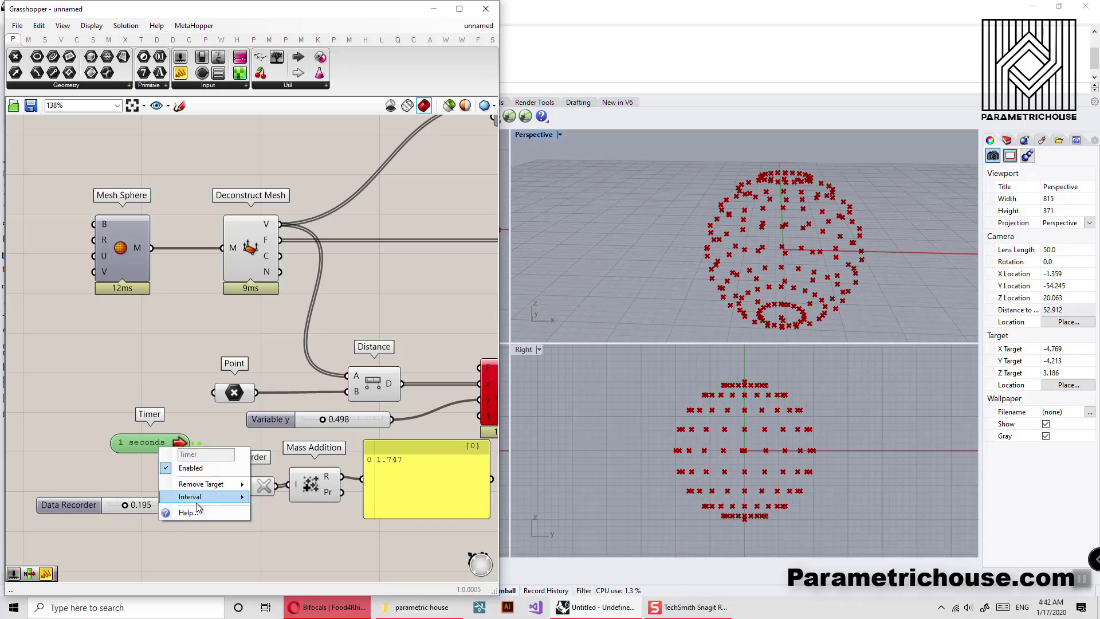
pyautogui.moveTo(217, 496)
pyautogui.click(281, 451)
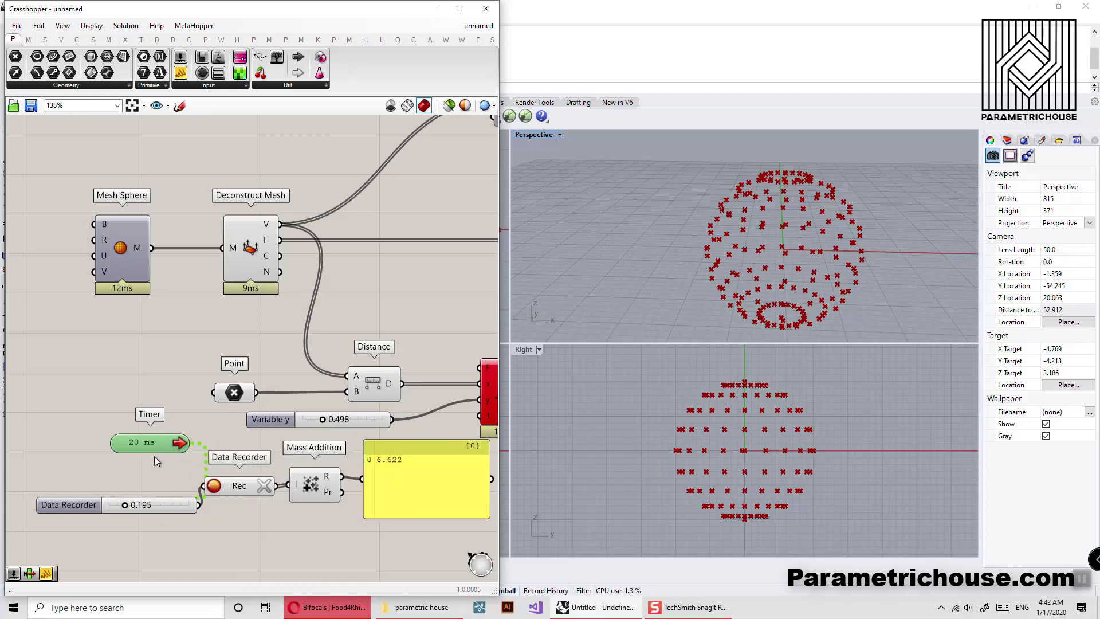
pyautogui.moveTo(168, 446); pyautogui.dragTo(129, 447)
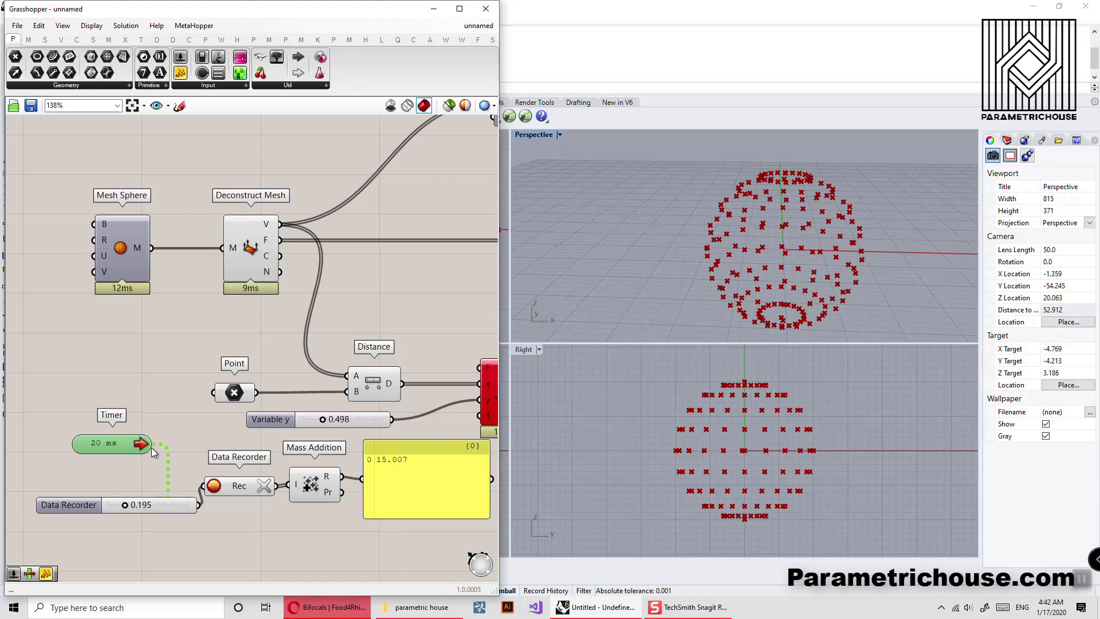
# Connect Mass Addition's R output to Evaluate's t input and delete the Panel
pyautogui.scroll(-2, 222, 470)
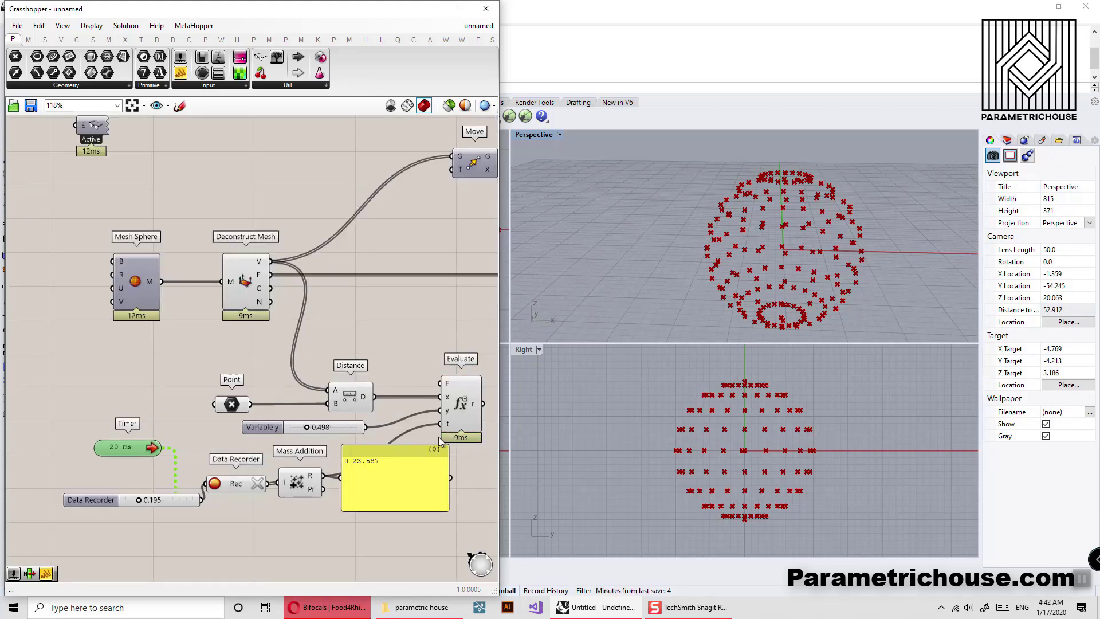
pyautogui.click(406, 470)
pyautogui.press('Delete')
# Add an Amplitude component above Evaluate and connect Deconstruct Mesh's N output to its V input
pyautogui.moveTo(485, 411); pyautogui.dragTo(363, 503, button='right')
pyautogui.moveTo(264, 416); pyautogui.dragTo(284, 412, button='right')
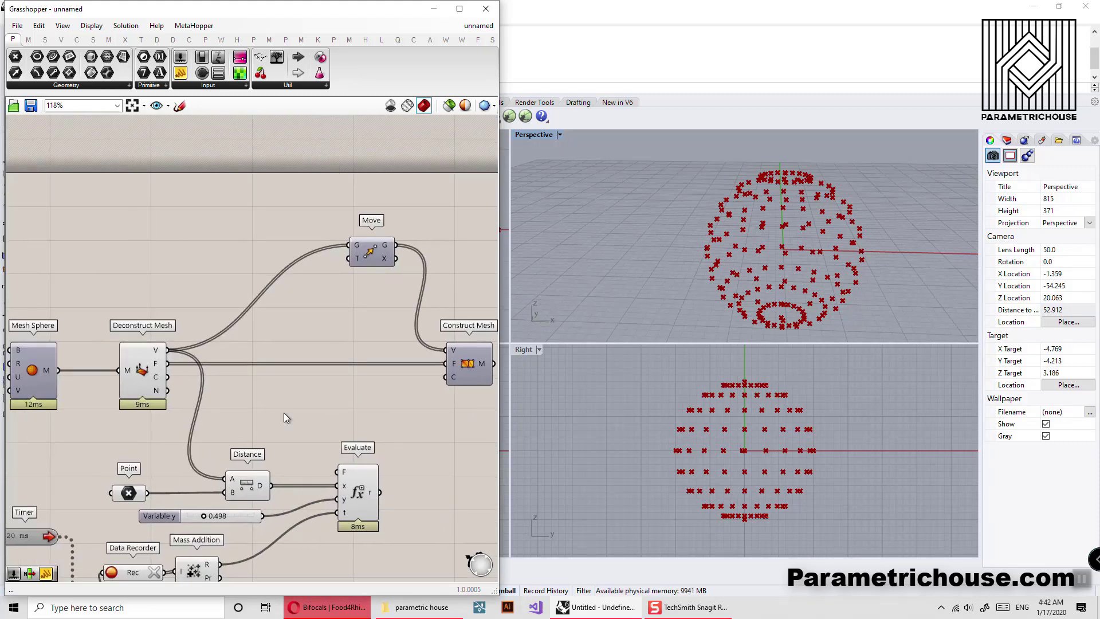
pyautogui.doubleClick(332, 415)
pyautogui.write('amp')
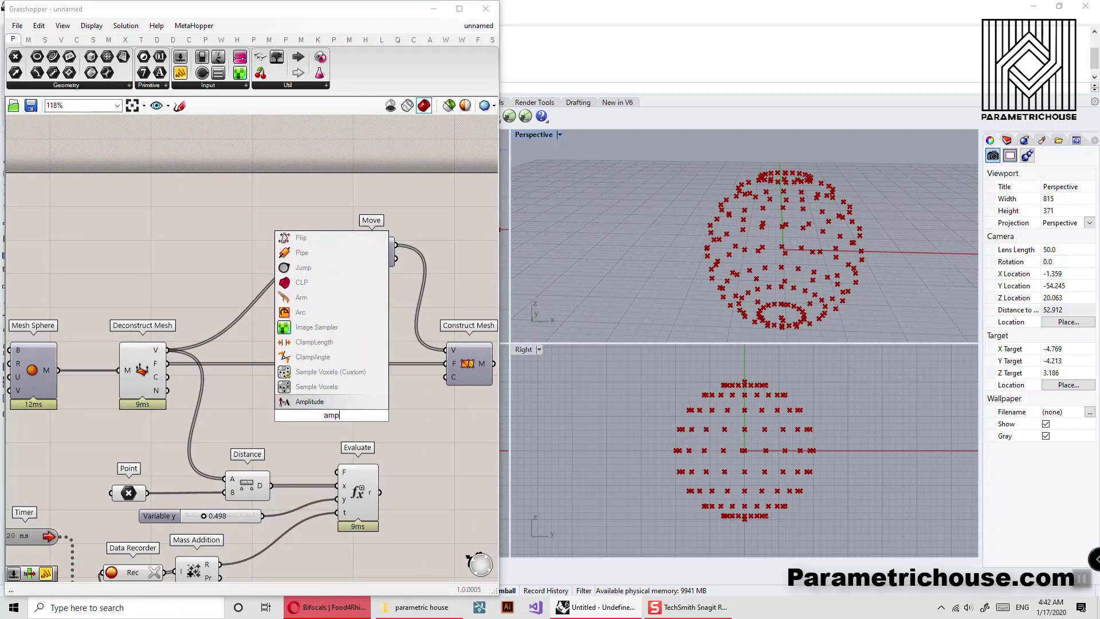
pyautogui.write('litu')
pyautogui.press('Return')
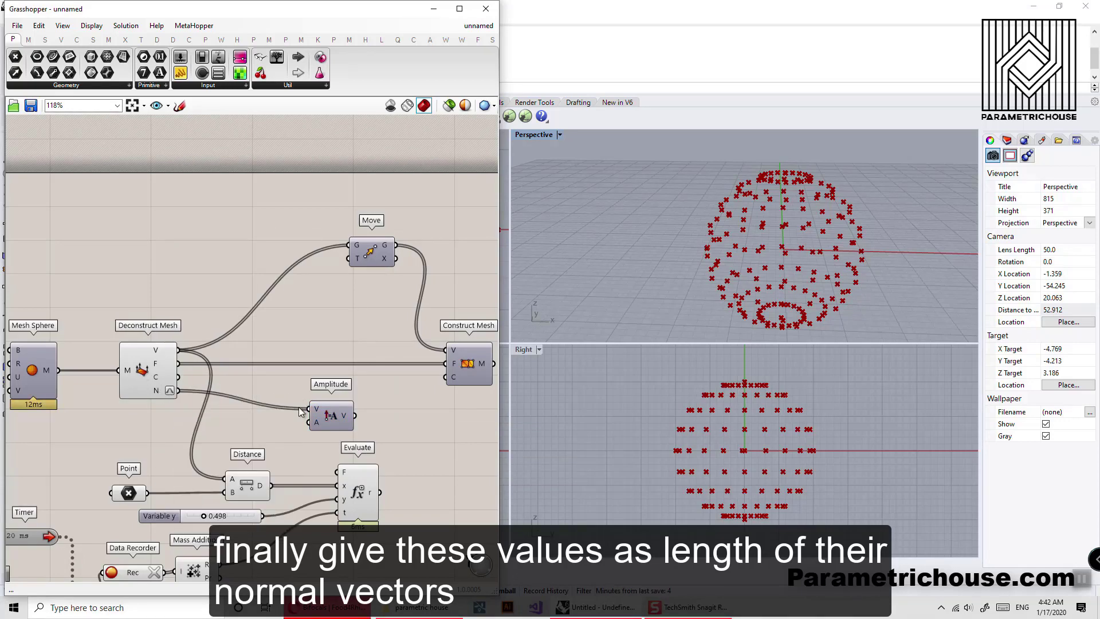
# Connect Evaluate's r output to Amplitude's A input, and Amplitude's V output to Move's T input
pyautogui.click(340, 414)
pyautogui.moveTo(381, 492); pyautogui.dragTo(367, 420)
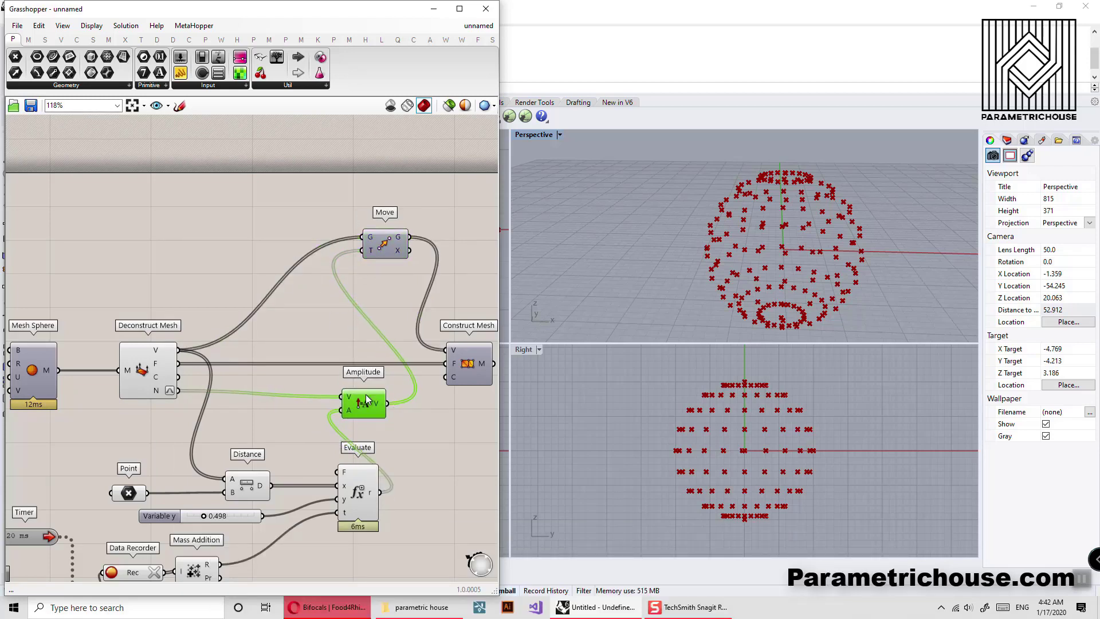
pyautogui.scroll(-3, 362, 347)
pyautogui.moveTo(422, 357); pyautogui.dragTo(383, 350, button='right')
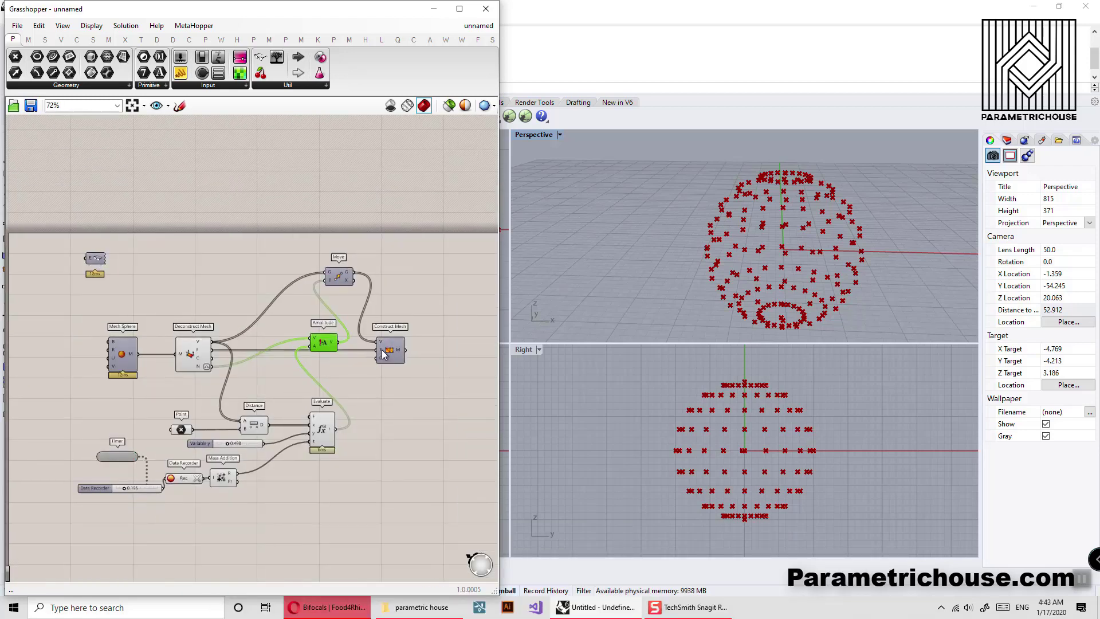
# Start the Timer to run the vertex animation
pyautogui.scroll(3, 137, 451)
pyautogui.scroll(1, 136, 451)
pyautogui.doubleClick(103, 473)
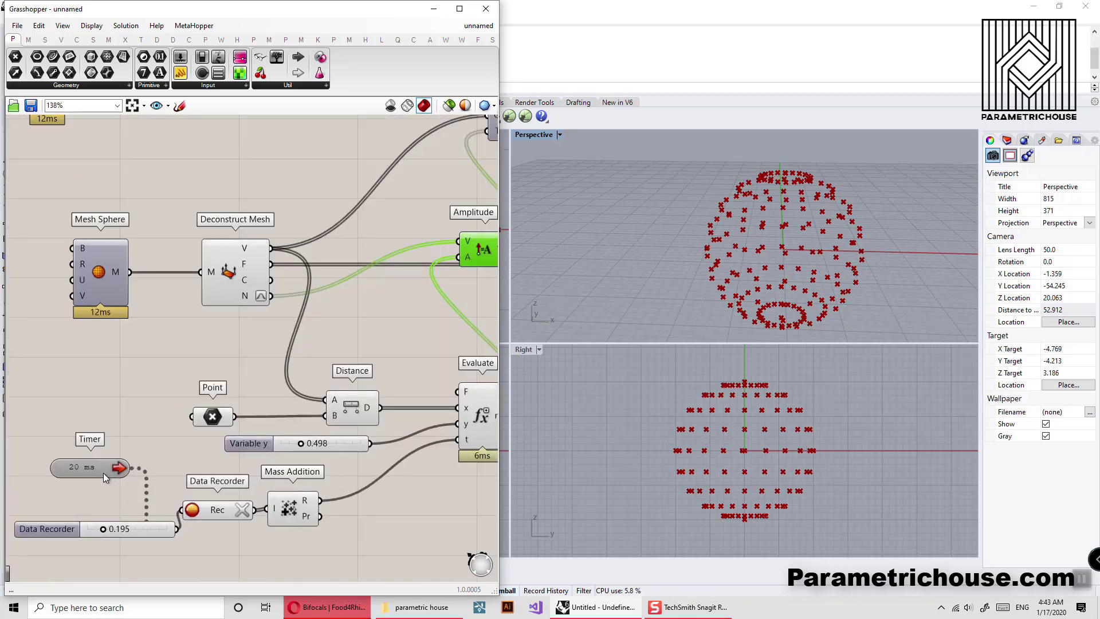
# Turn on the Construct Mesh preview and hide the Deconstruct Mesh points, viewing the deforming mesh from several angles
pyautogui.scroll(-1, 126, 467)
pyautogui.moveTo(359, 354); pyautogui.dragTo(232, 399, button='right')
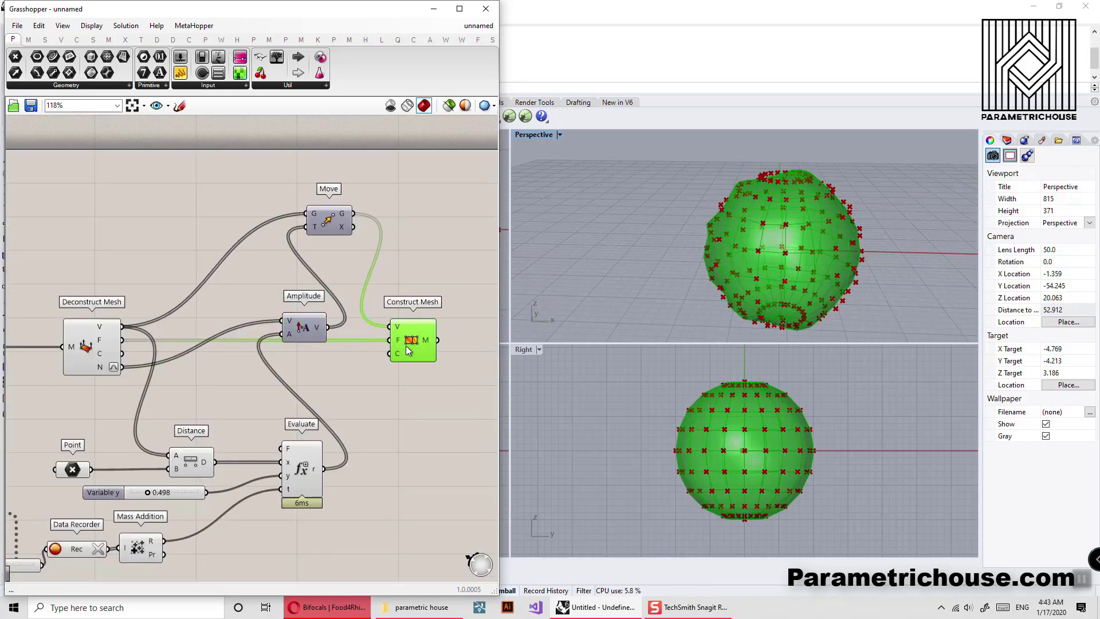
pyautogui.moveTo(766, 289); pyautogui.dragTo(817, 252, button='right')
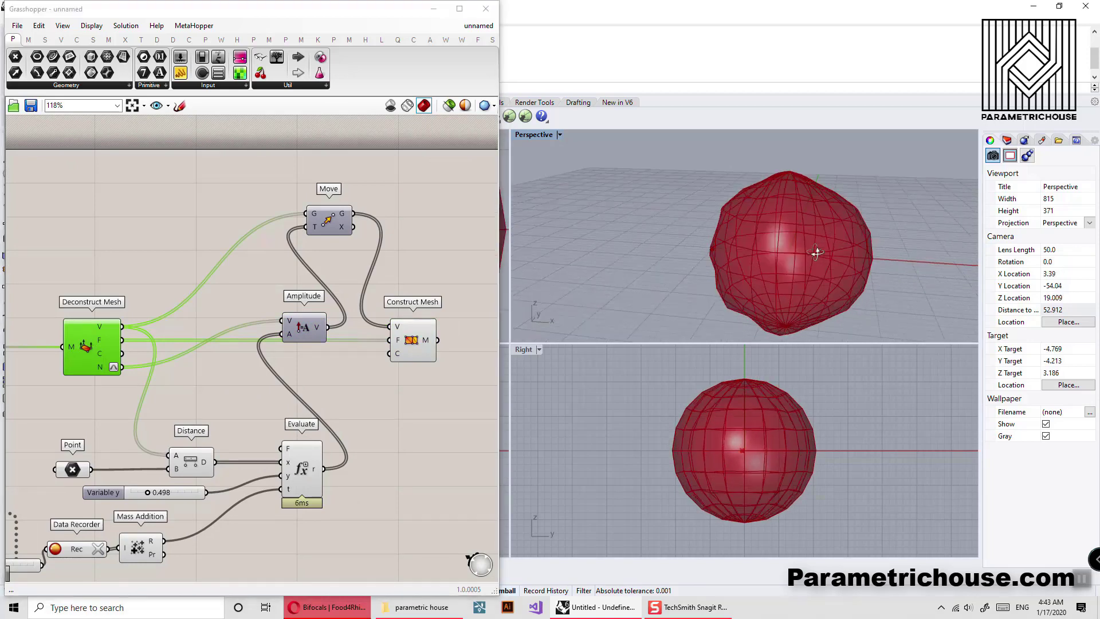
pyautogui.scroll(-3, 316, 325)
pyautogui.moveTo(775, 300); pyautogui.dragTo(716, 298, button='right')
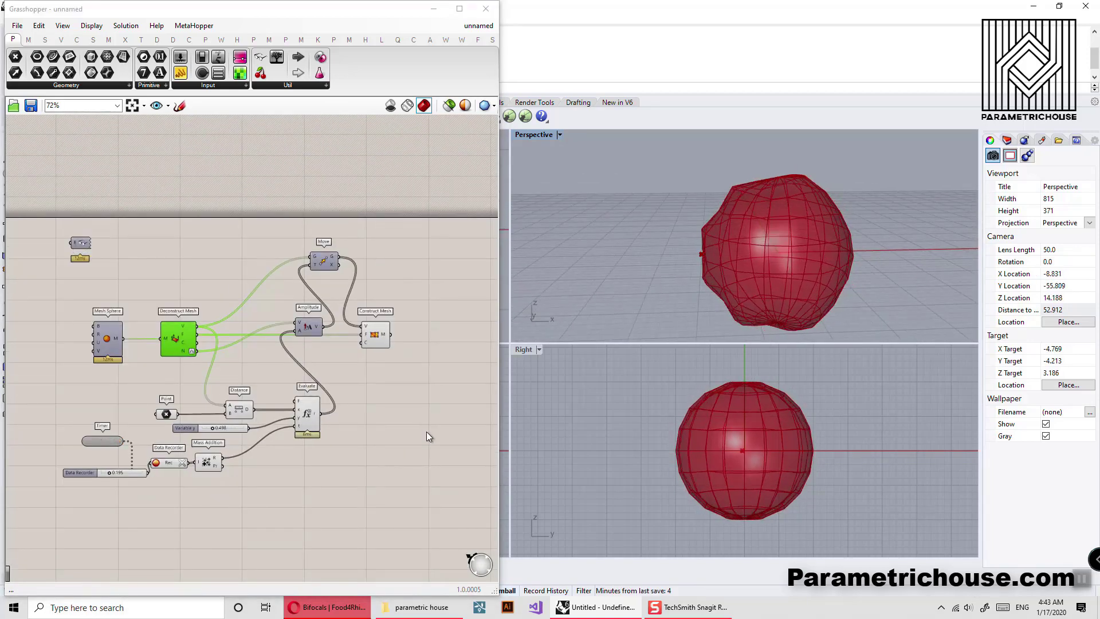
# Add a Custom Preview component beside Construct Mesh
pyautogui.scroll(3, 451, 330)
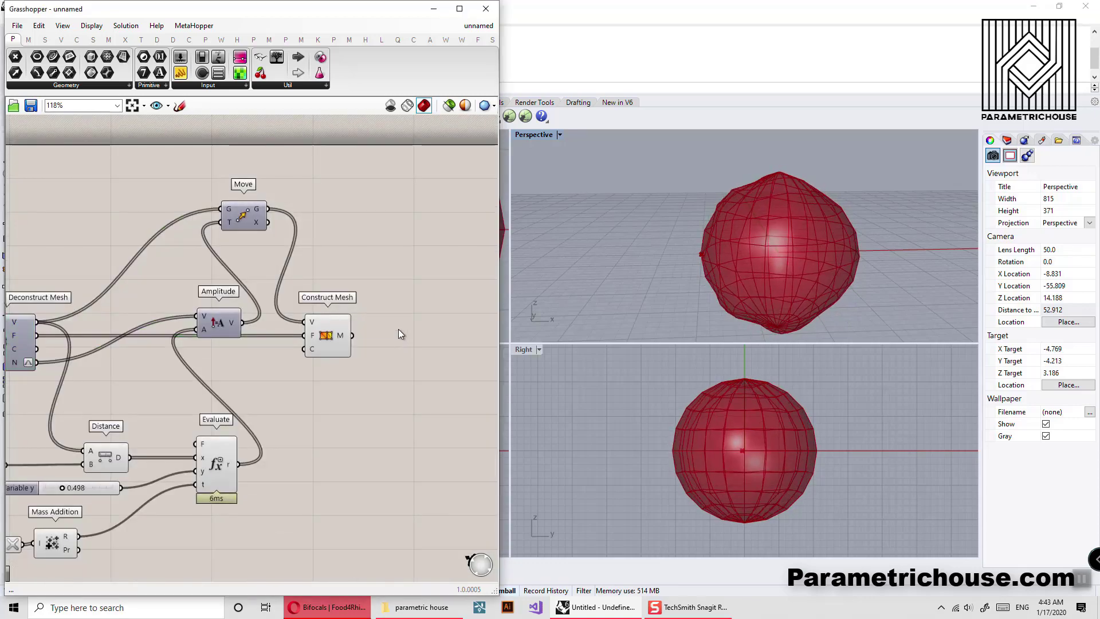
pyautogui.doubleClick(398, 328)
pyautogui.write('custom rpe')
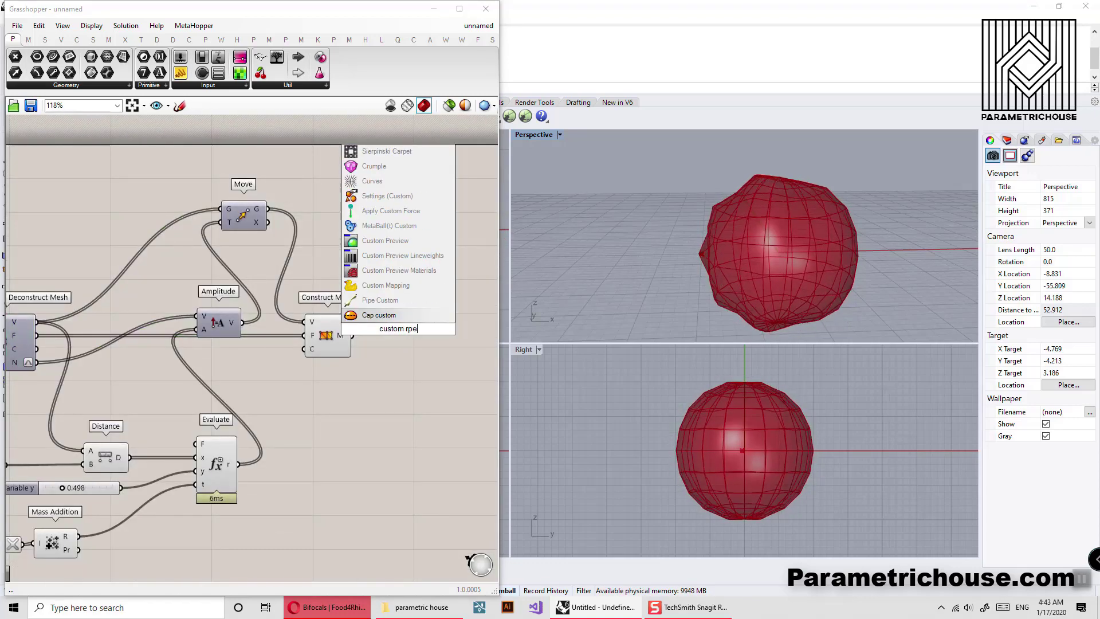
pyautogui.press('Up')
pyautogui.press('Return')
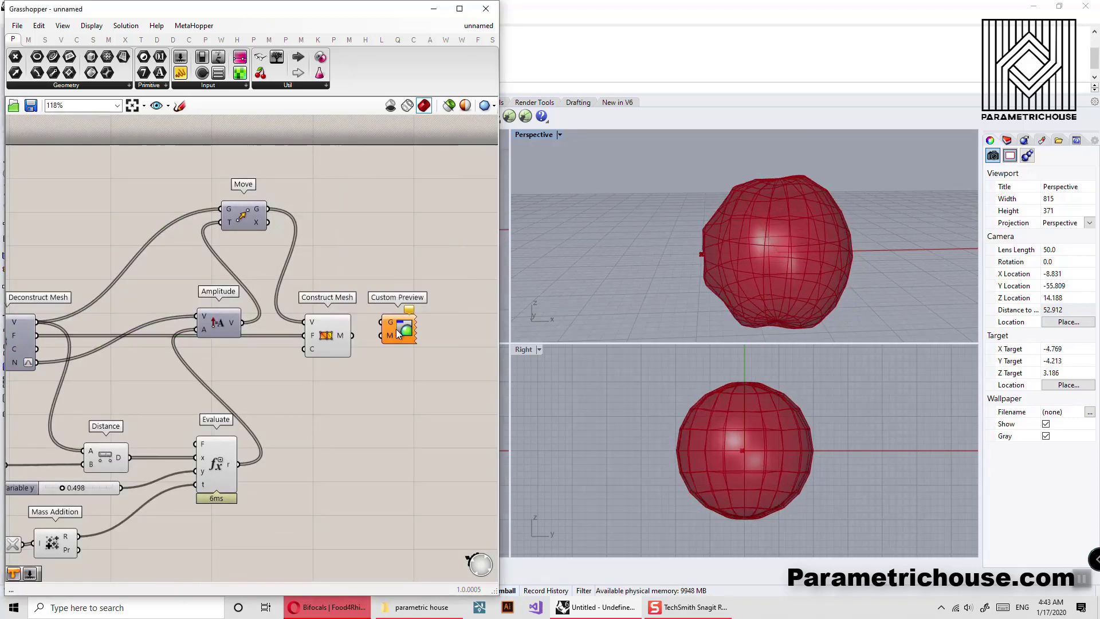
# Connect Construct Mesh's M output to Custom Preview's G input and turn off Construct Mesh's own preview
pyautogui.scroll(2, 396, 329)
pyautogui.moveTo(348, 329); pyautogui.dragTo(328, 339)
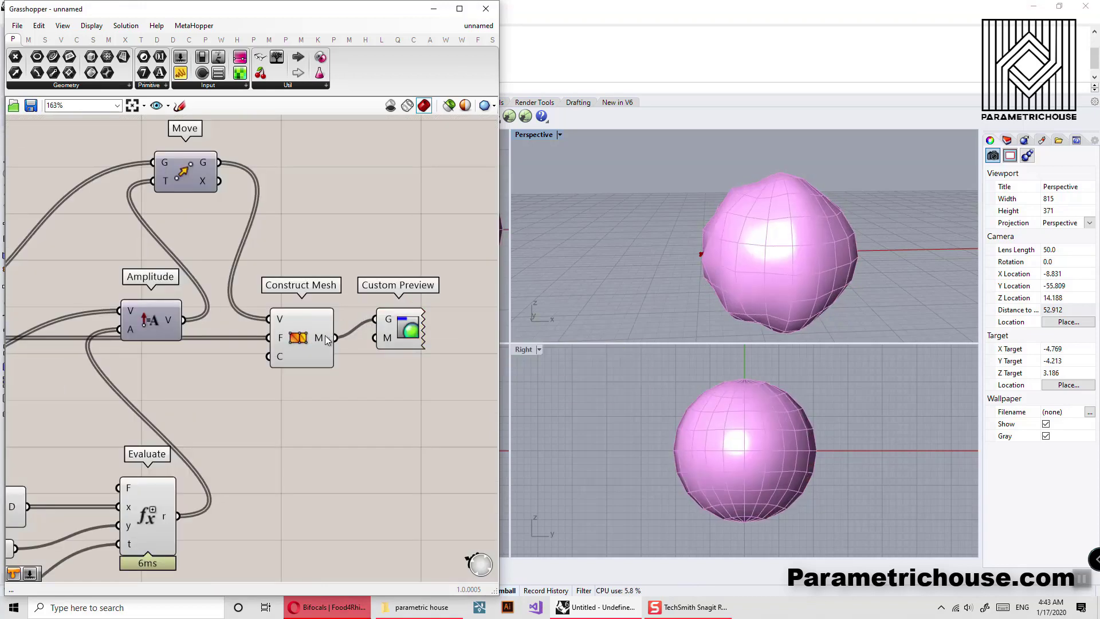
pyautogui.click(322, 339)
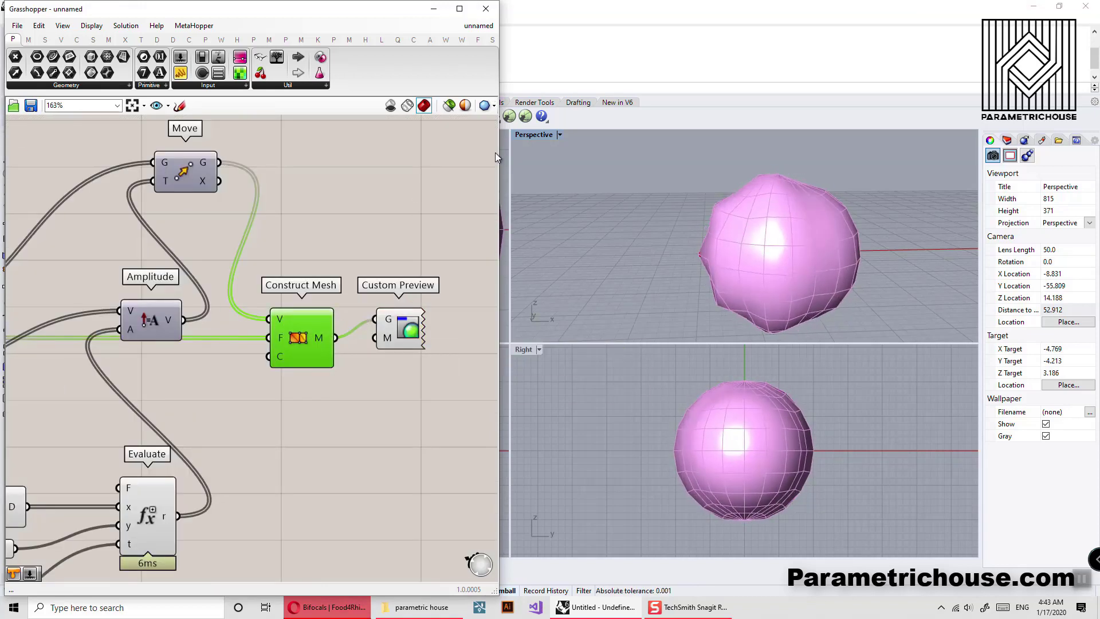
# Narrow the Grasshopper window and switch the Perspective viewport to a white-background display mode, viewing the mesh from another angle
pyautogui.moveTo(496, 151); pyautogui.dragTo(424, 150)
pyautogui.click(704, 291)
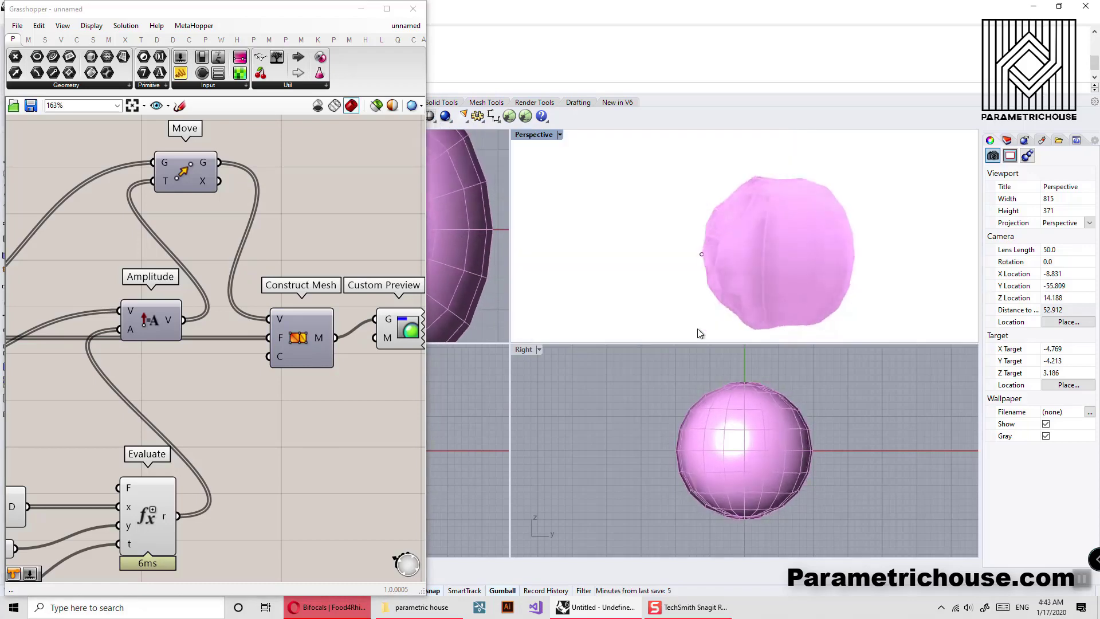
pyautogui.moveTo(704, 287); pyautogui.dragTo(709, 401, button='right')
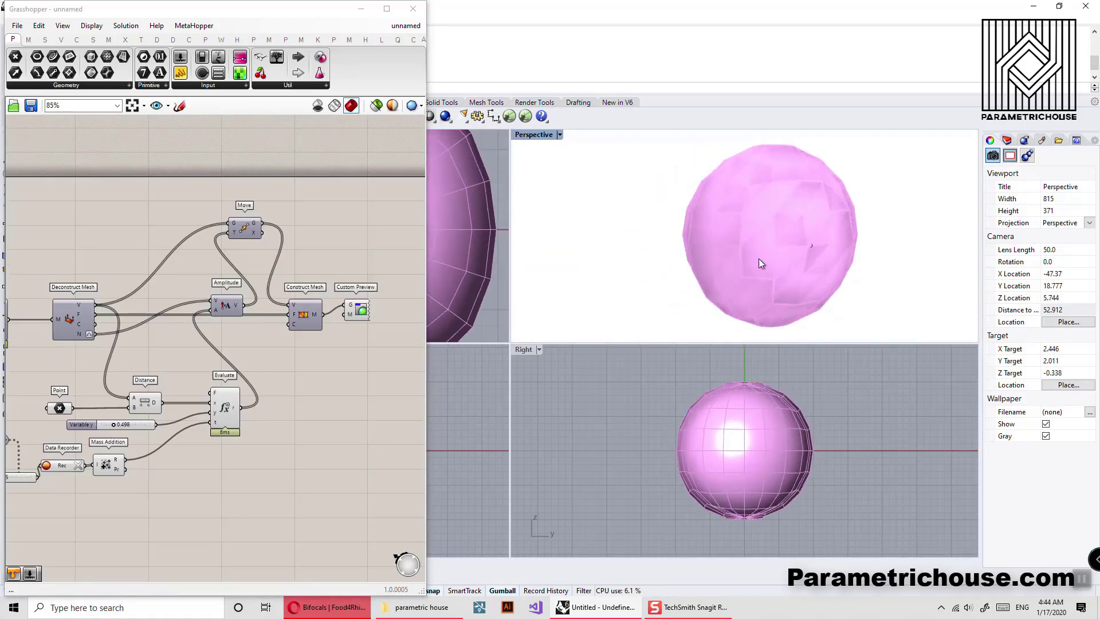
# Rearrange the Amplitude, Construct Mesh and Move components into a clearer layout with more space between them
pyautogui.moveTo(241, 270); pyautogui.dragTo(289, 285, button='right')
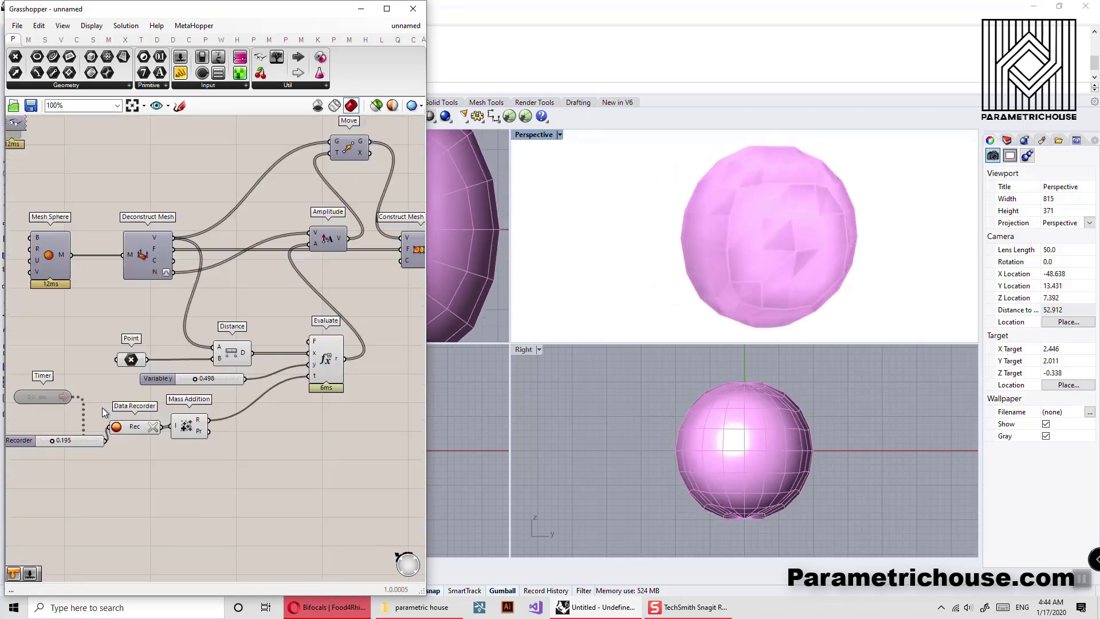
pyautogui.moveTo(330, 255); pyautogui.dragTo(265, 259, button='right')
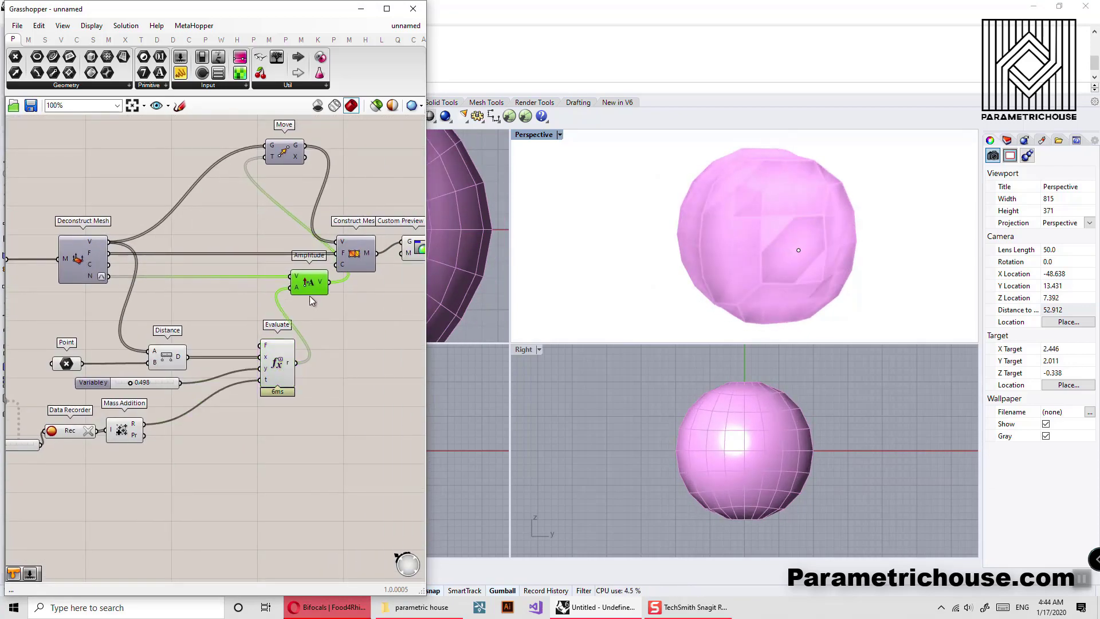
pyautogui.moveTo(310, 301); pyautogui.dragTo(189, 325, button='right')
pyautogui.moveTo(323, 240); pyautogui.dragTo(373, 289)
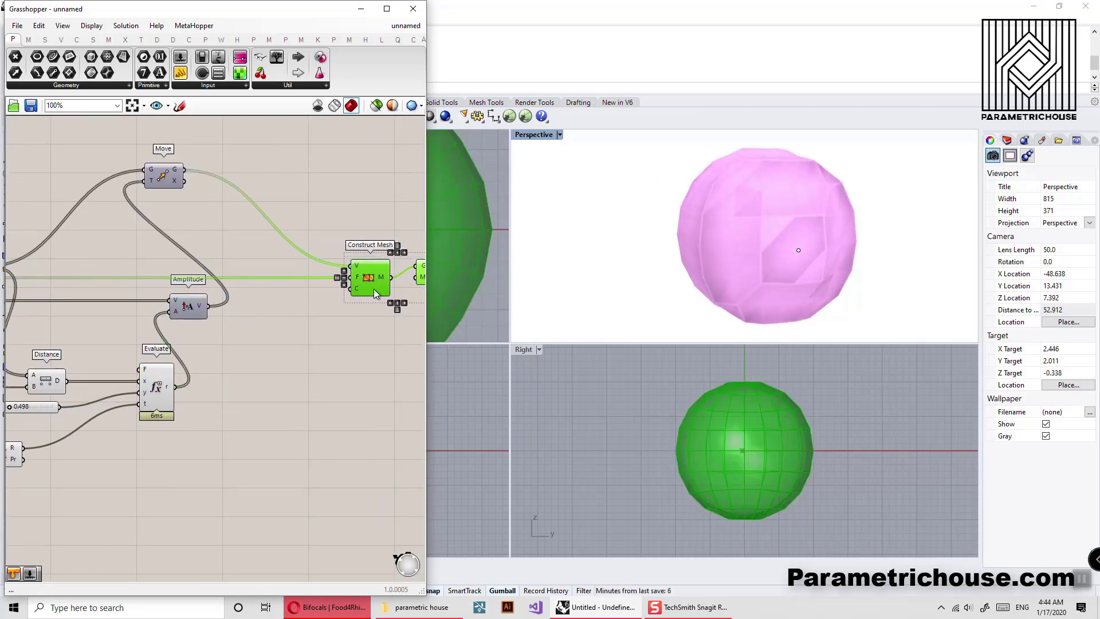
pyautogui.moveTo(166, 179); pyautogui.dragTo(273, 269)
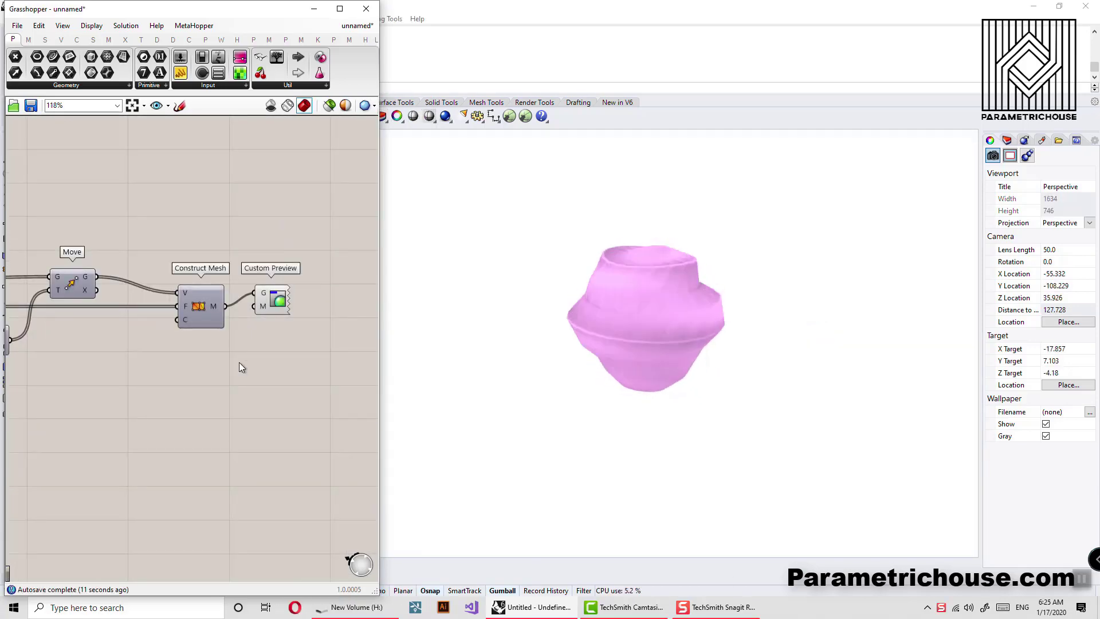
# Add a Colour Swatch component below Custom Preview
pyautogui.doubleClick(239, 362)
pyautogui.click(223, 359)
pyautogui.scroll(3, 222, 348)
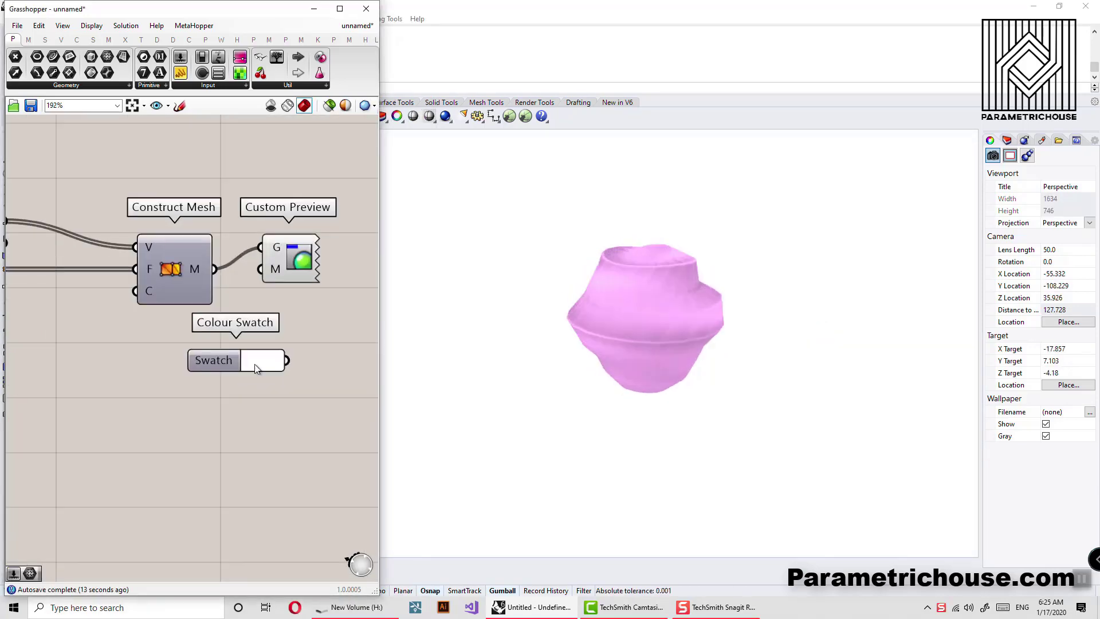
# Set the Colour Swatch to a pinkish red and connect it to Custom Preview's M input
pyautogui.click(261, 361)
pyautogui.click(287, 415)
pyautogui.moveTo(287, 415)
pyautogui.mouseDown()
pyautogui.moveTo(309, 417)
pyautogui.moveTo(300, 408)
pyautogui.mouseUp()
pyautogui.moveTo(286, 360); pyautogui.dragTo(318, 274)
pyautogui.moveTo(550, 309); pyautogui.dragTo(592, 349, button='right')
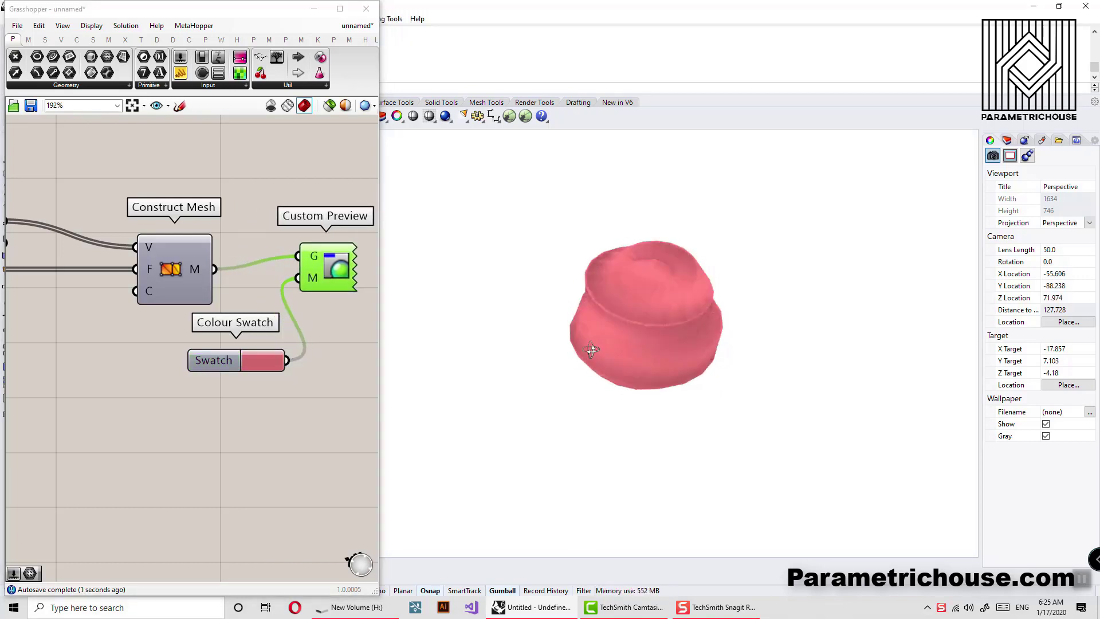
pyautogui.scroll(6, 612, 289)
pyautogui.moveTo(614, 285); pyautogui.dragTo(555, 319, button='right')
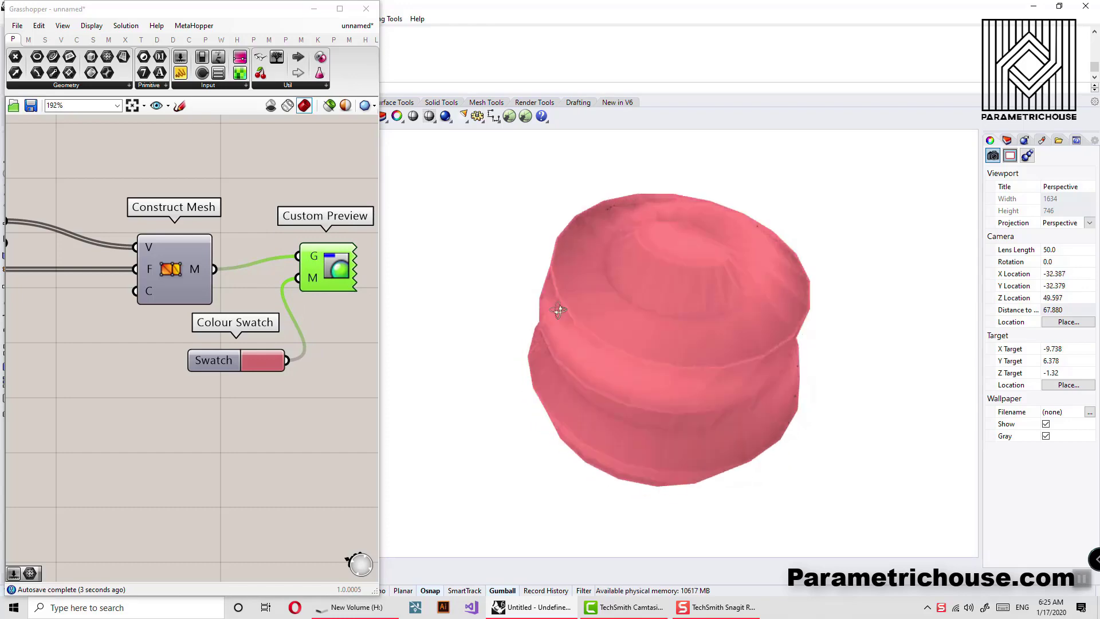
# Add a Weaverbird's Catmull-Clark Subdivision component between Mesh Sphere and Deconstruct Mesh
pyautogui.scroll(-4, 276, 344)
pyautogui.moveTo(153, 368); pyautogui.dragTo(179, 324, button='right')
pyautogui.scroll(1, 116, 295)
pyautogui.scroll(1, 169, 289)
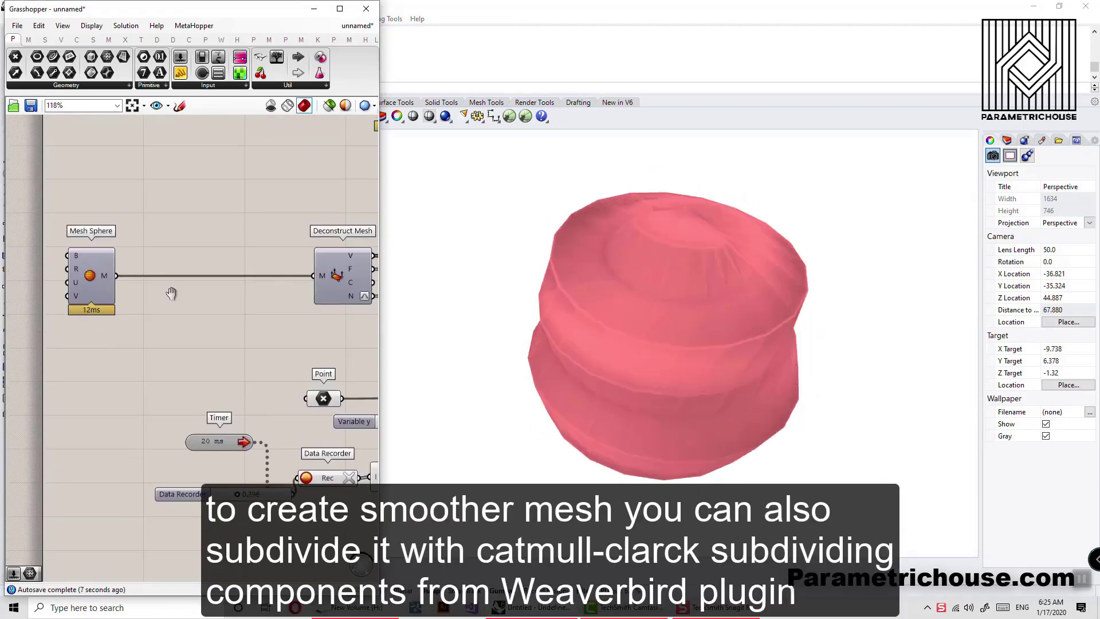
pyautogui.doubleClick(214, 274)
pyautogui.write('catma')
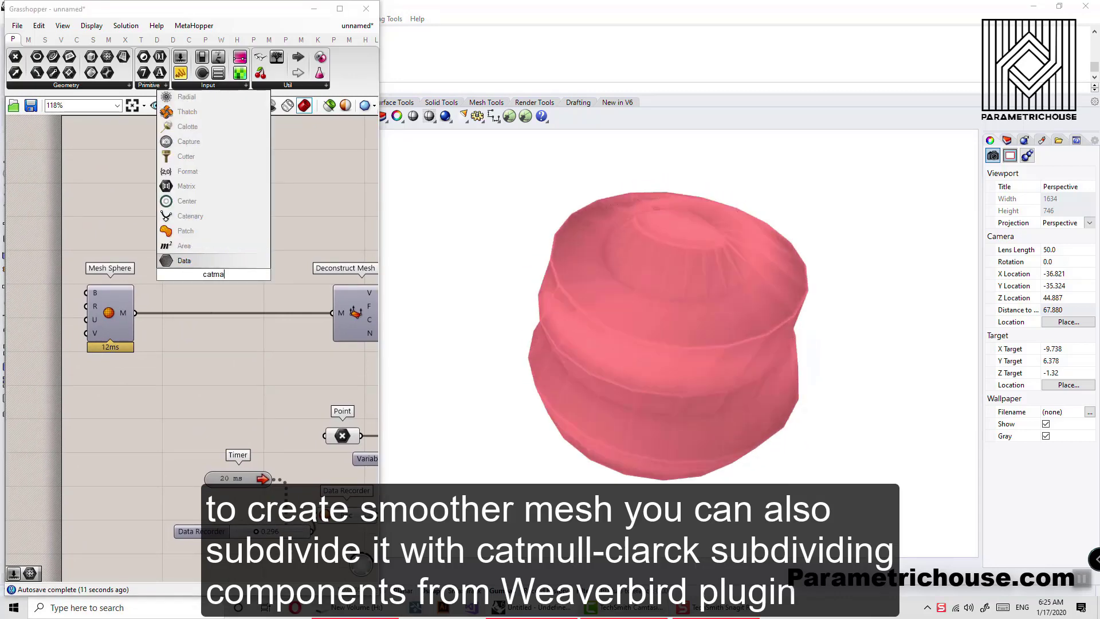
pyautogui.press('BackSpace')
pyautogui.press('Up')
pyautogui.press('Return')
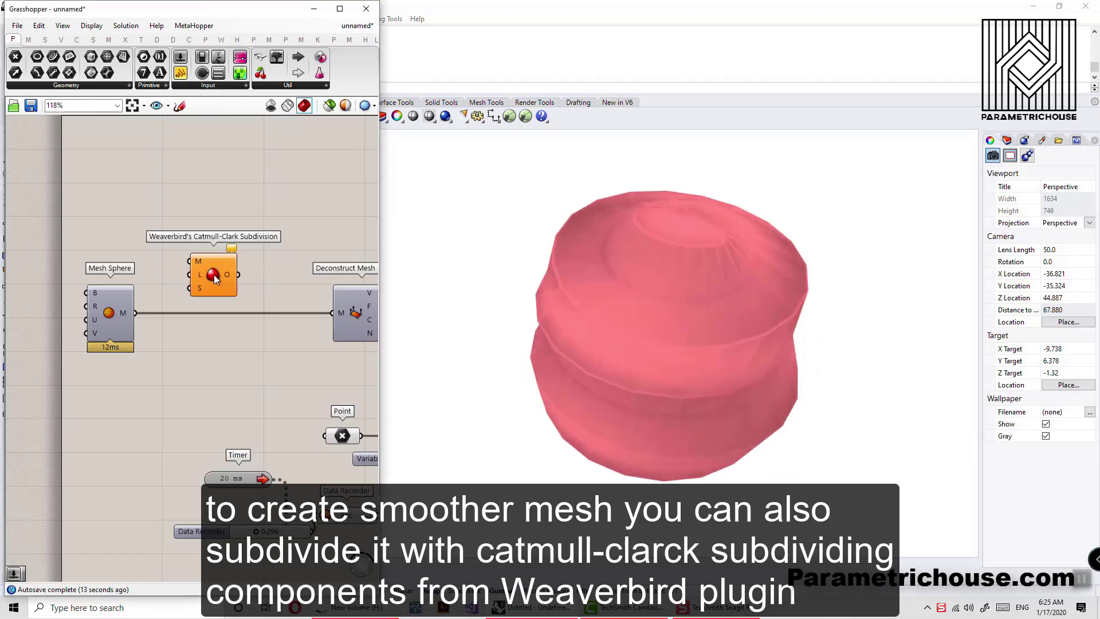
# Route Mesh Sphere through the Catmull-Clark Subdivision into Deconstruct Mesh and give its Level input a slider set to 2
pyautogui.moveTo(134, 313); pyautogui.dragTo(333, 314)
pyautogui.doubleClick(181, 400)
pyautogui.write('2')
pyautogui.press('Return')
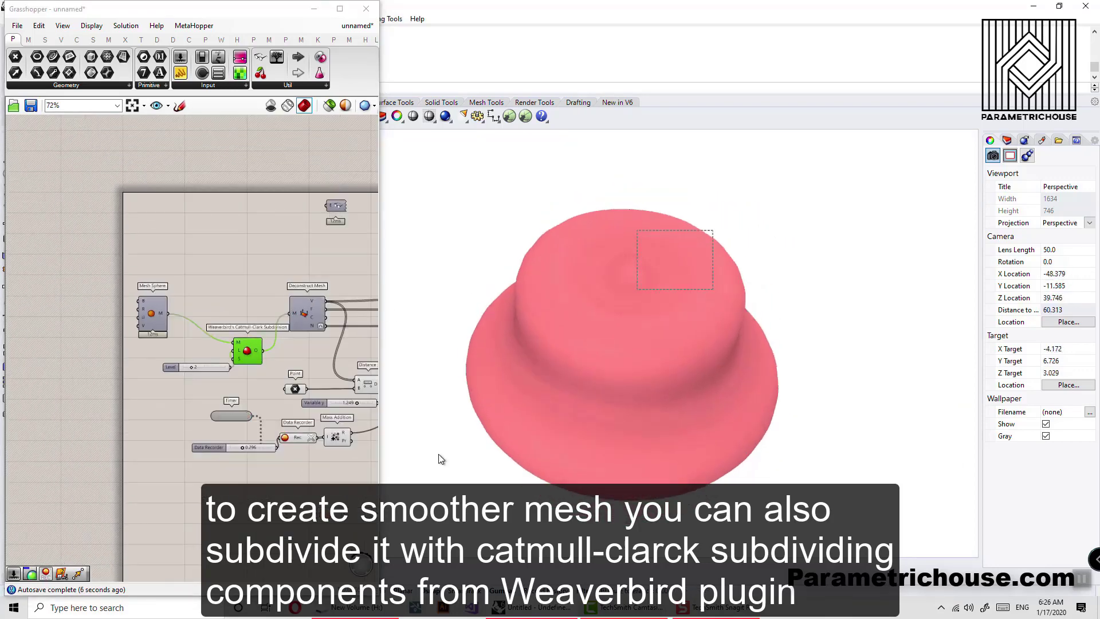
# Move the attractor point to the other side of the mesh in the Perspective viewport to redirect the waves
pyautogui.click(587, 379)
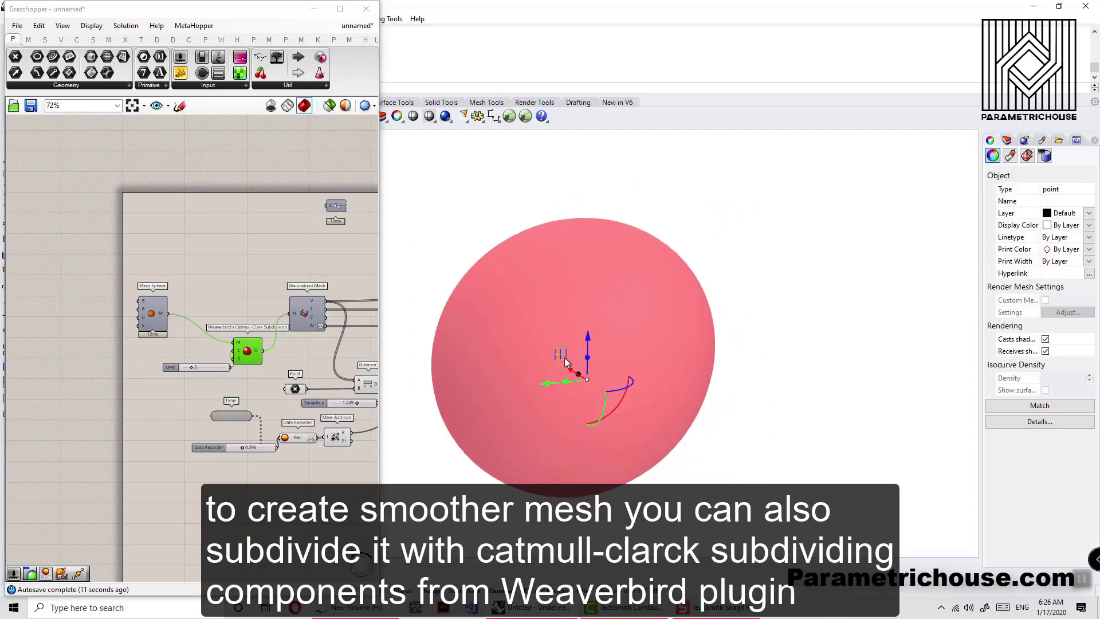
pyautogui.moveTo(566, 362); pyautogui.dragTo(602, 371, button='right')
pyautogui.moveTo(379, 304); pyautogui.dragTo(388, 303)
pyautogui.moveTo(528, 374); pyautogui.dragTo(730, 319)
pyautogui.moveTo(590, 338); pyautogui.dragTo(672, 339, button='right')
pyautogui.click(140, 384)
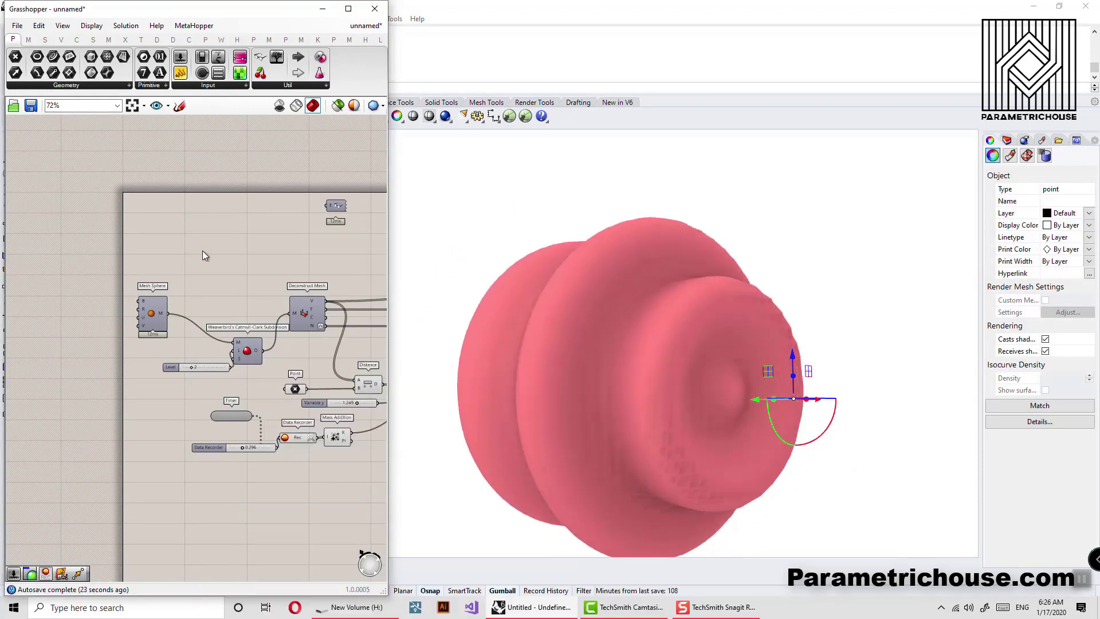
pyautogui.click(186, 380)
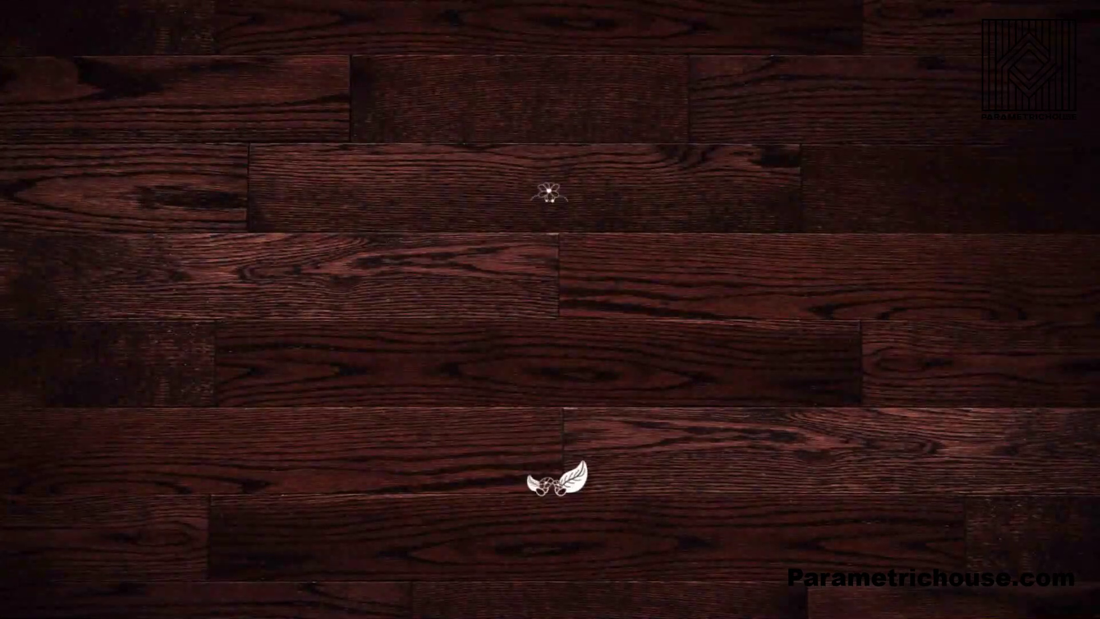